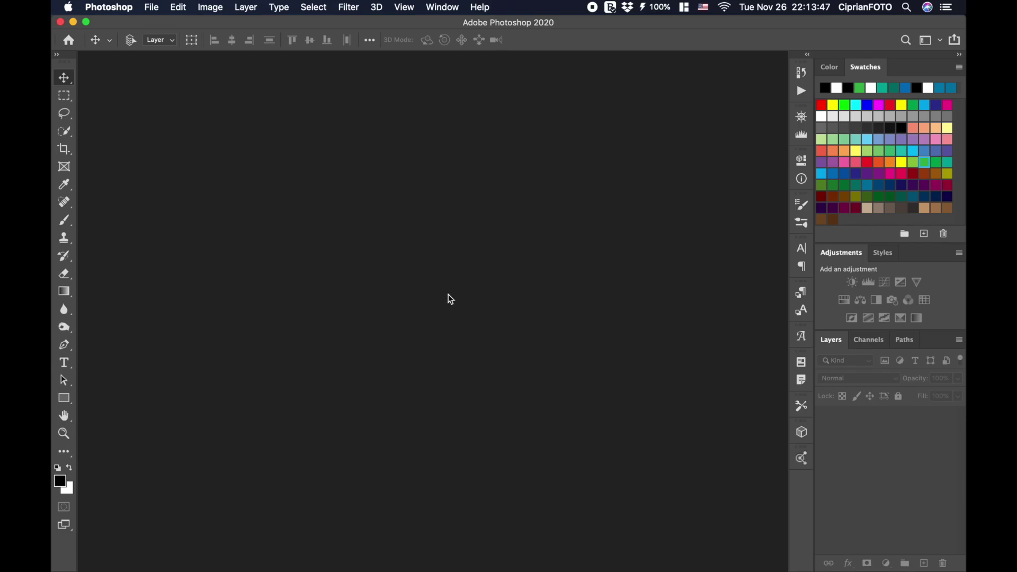
- Bring up the Open dialog to choose an image file
key("super+o")
- Open the dahlia photo and convert its Background into a layer named 'flower'
double_click(322, 65)
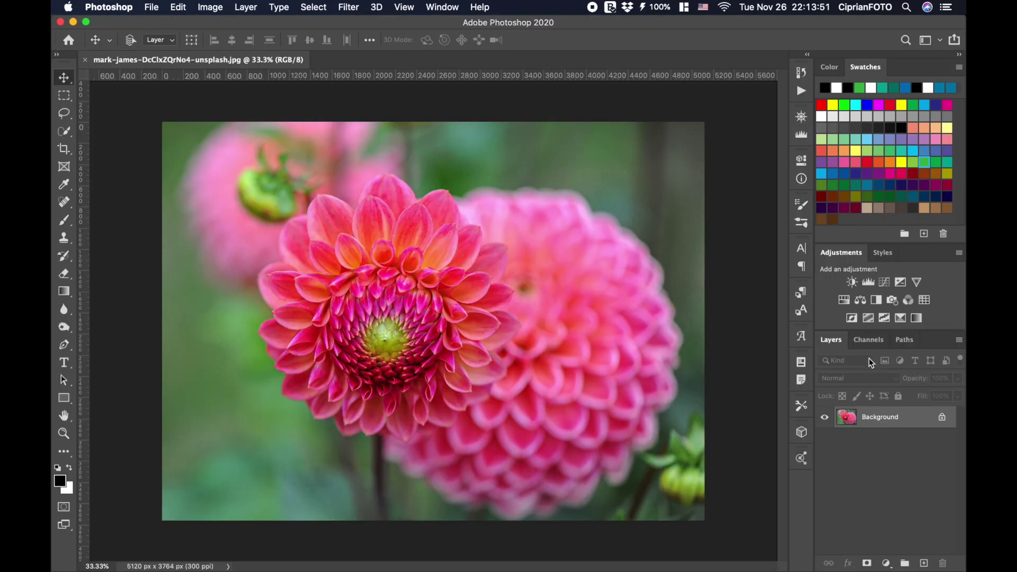
double_click(883, 419)
type("fl")
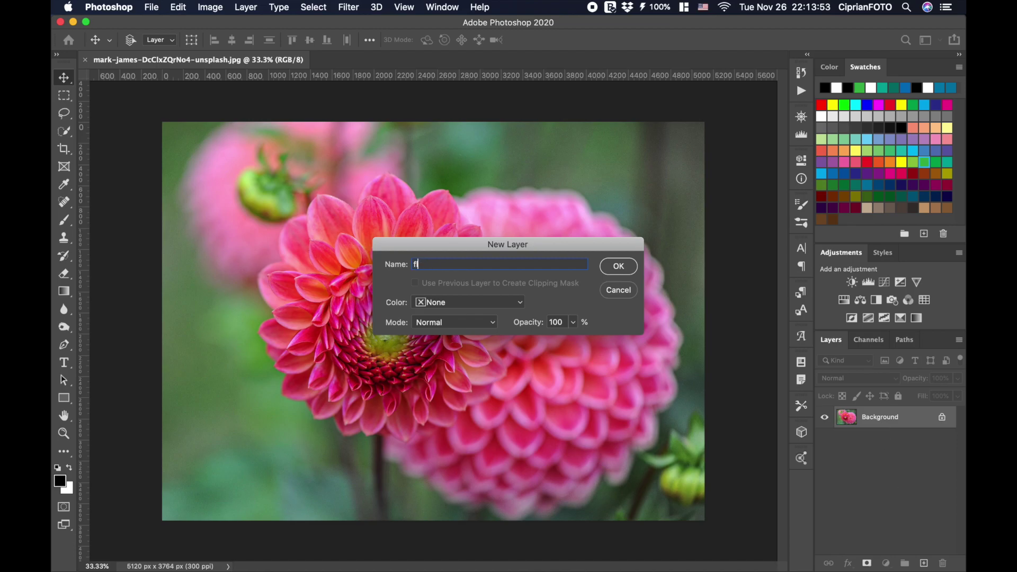
type("ower")
key("Return")
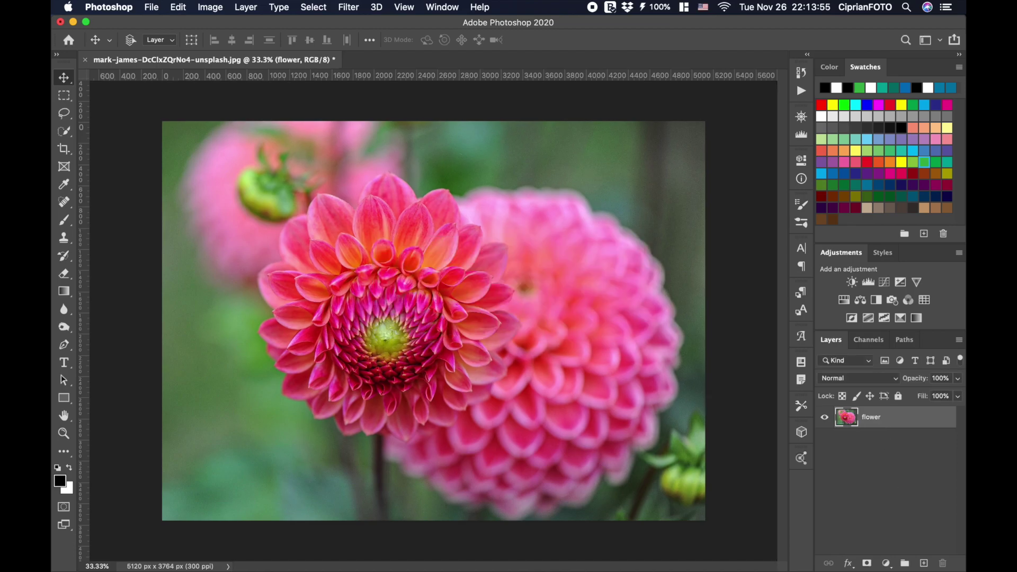
- Duplicate the flower layer, rename the copy 'selection', and zoom to 100%
key("ctrl+j")
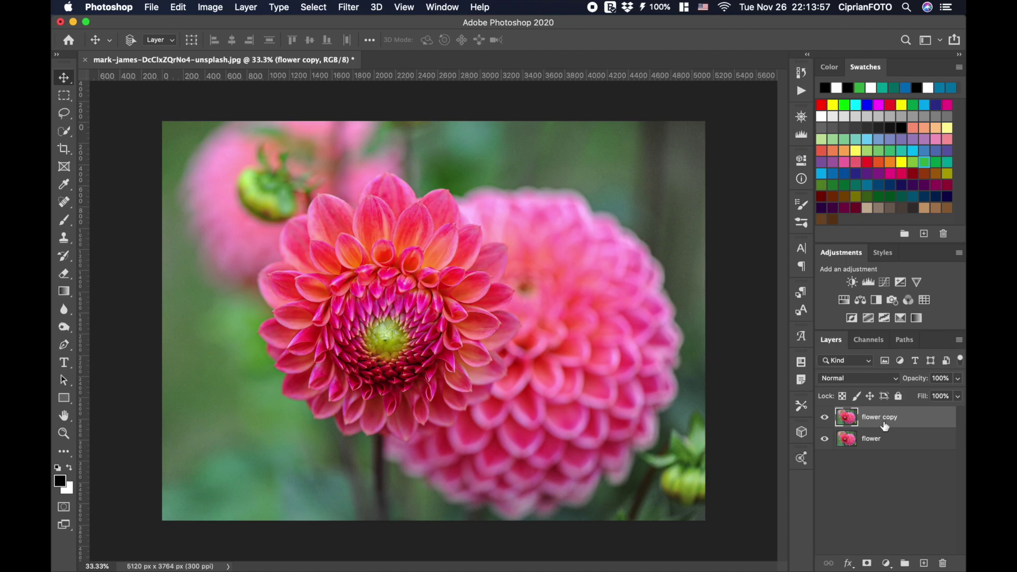
double_click(885, 425)
type("sele")
type("ction")
key("Return")
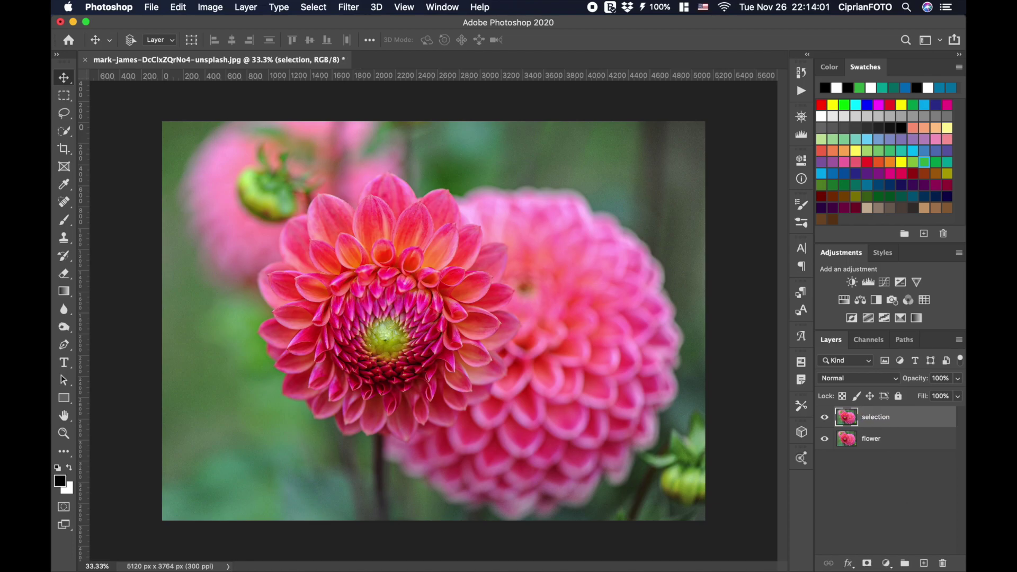
key("ctrl+plus")
key("ctrl+plus")
key("ctrl+plus")
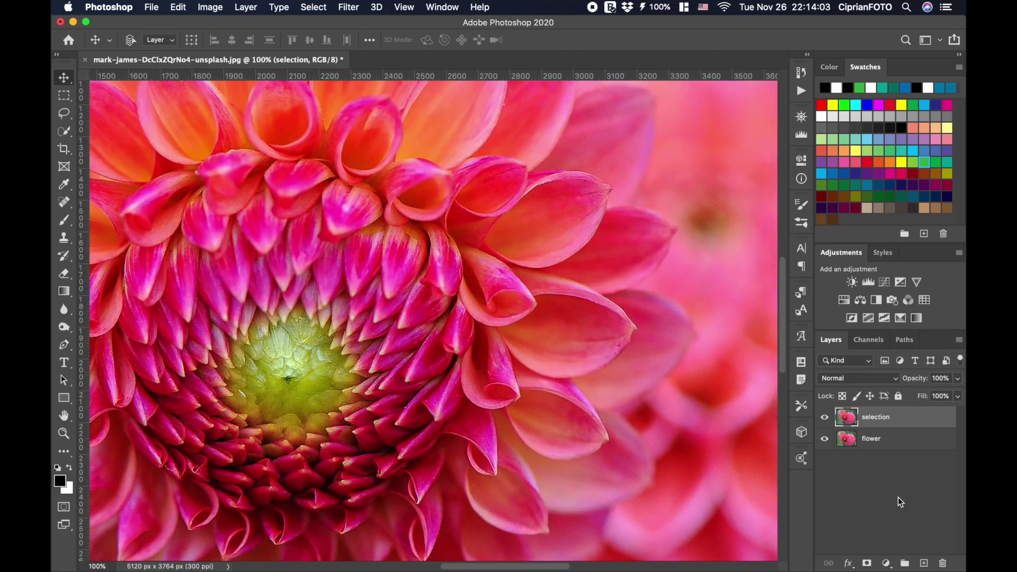
key("ctrl+plus")
- Zoom in and start a new Quick Selection over the green flower core
left_click_drag(246, 427, 495, 319)
left_click(70, 136)
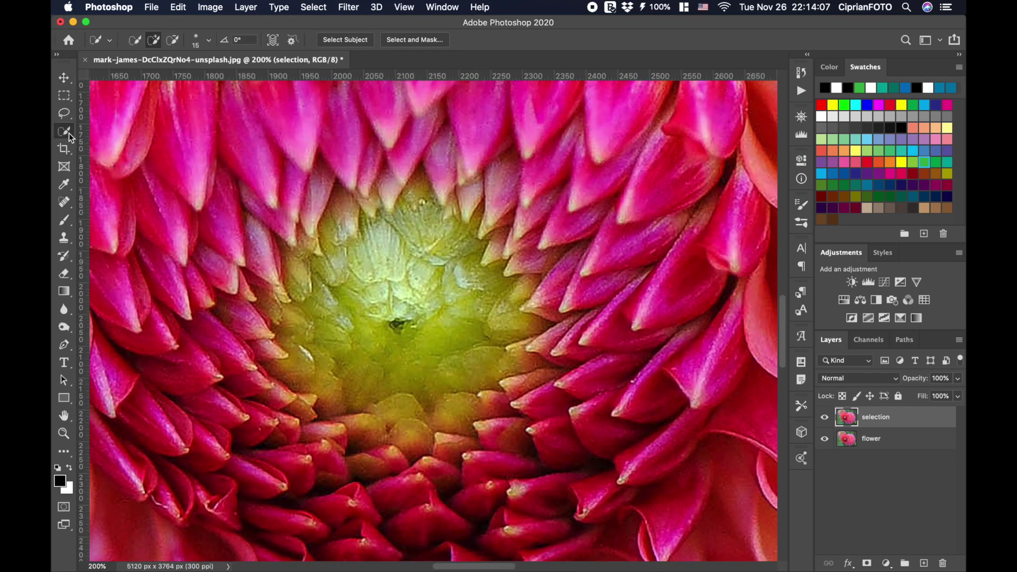
left_click(135, 39)
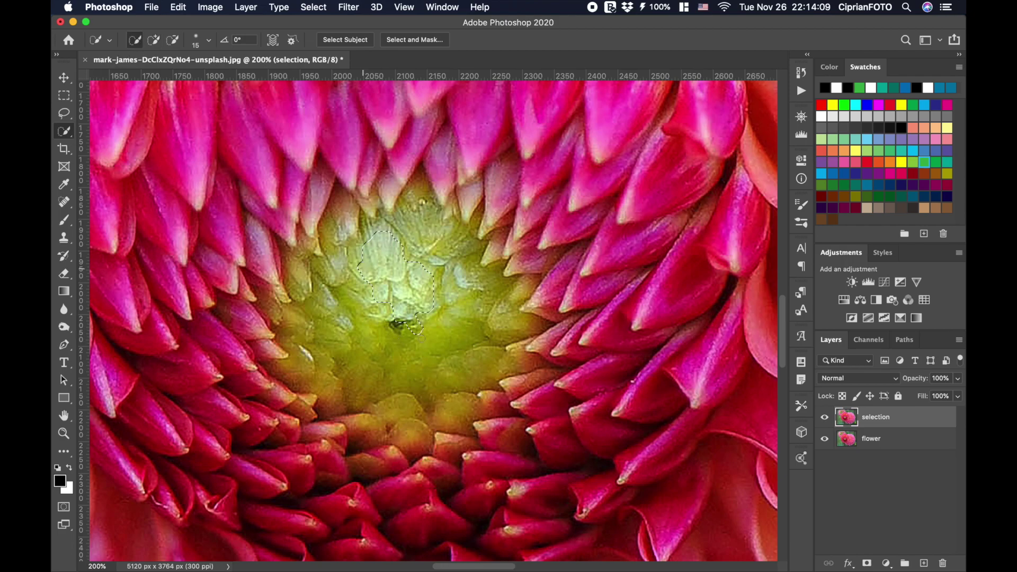
left_click(374, 281)
left_click_drag(268, 307, 250, 317)
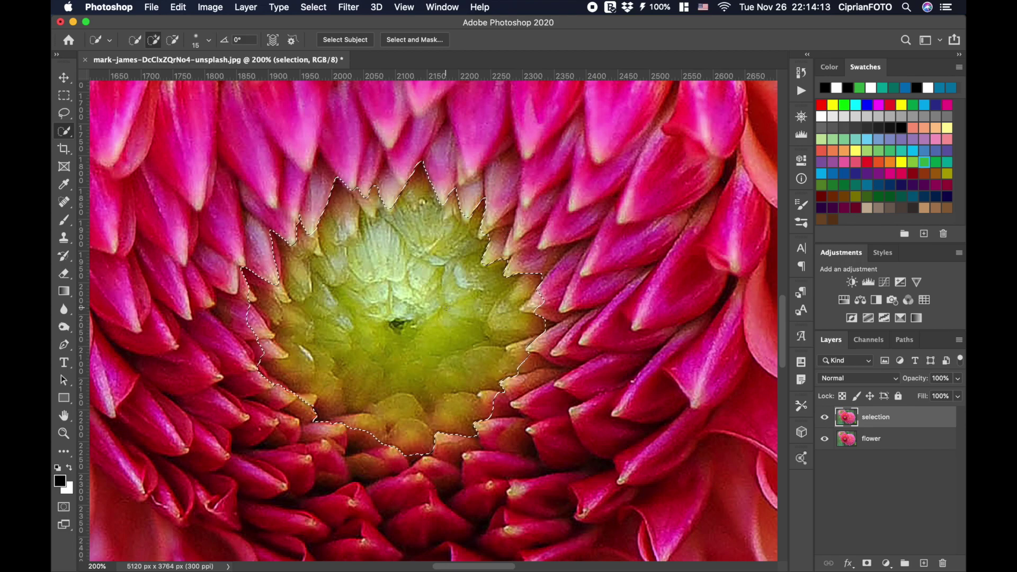
- Subtract the left and lower-left petals from the core selection
key("alt")
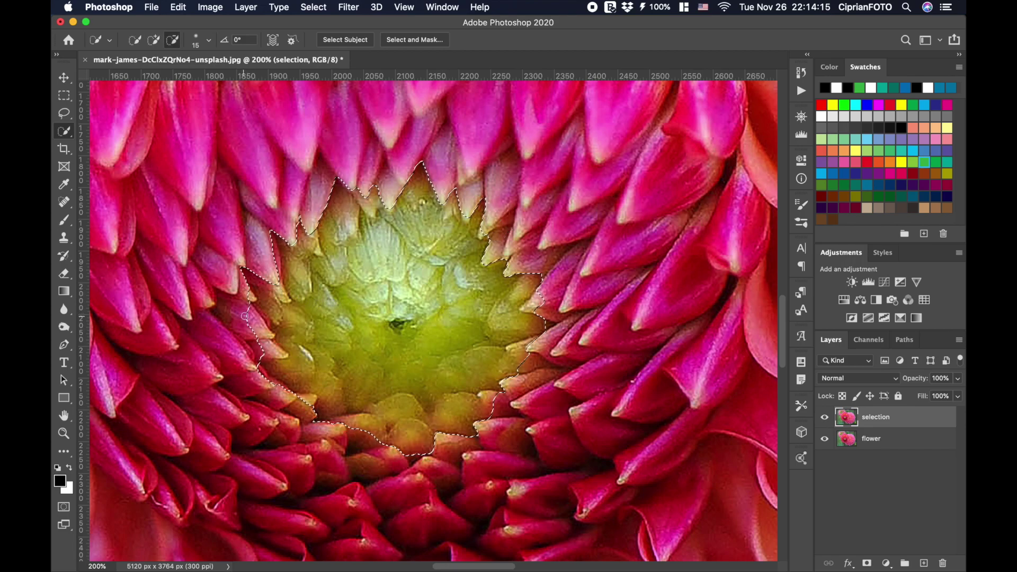
left_click(250, 315, "alt")
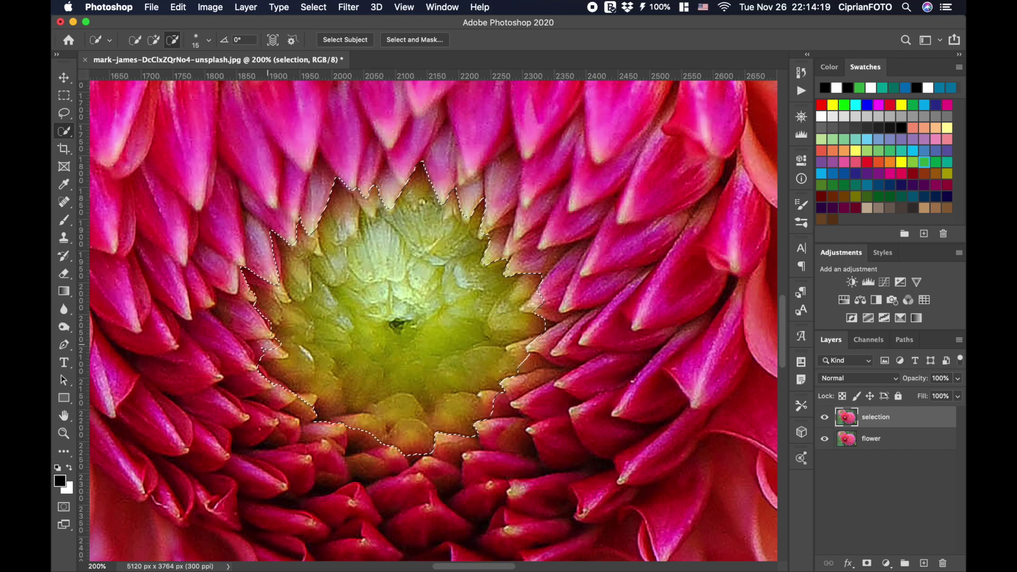
left_click_drag(263, 331, 282, 353)
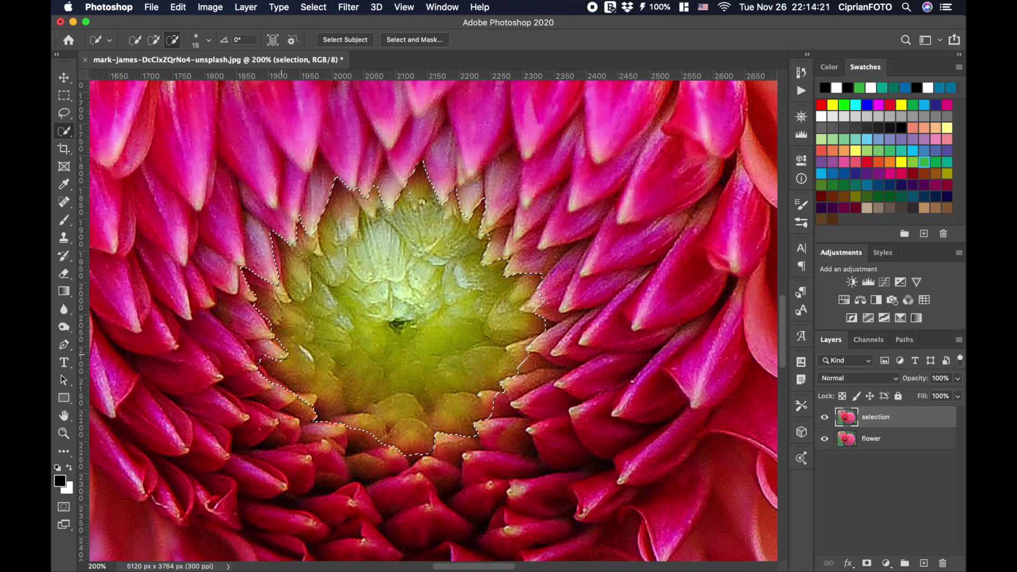
key("alt")
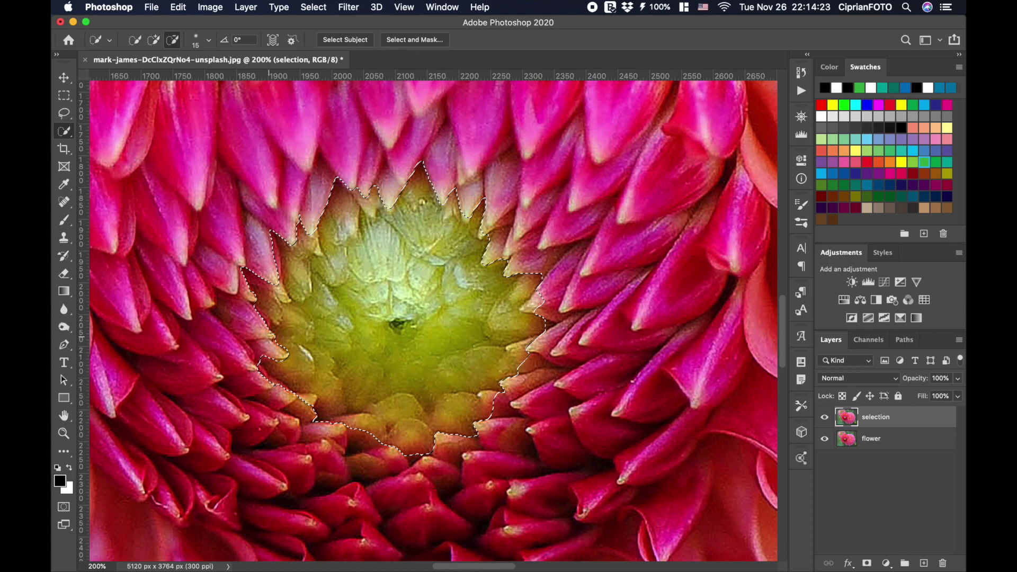
key("alt")
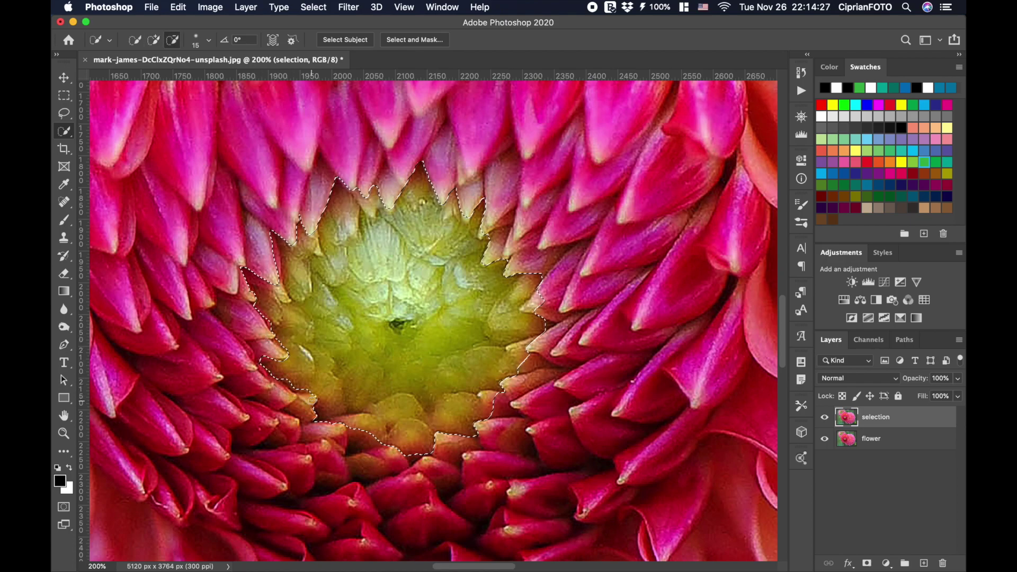
left_click_drag(313, 399, 307, 398)
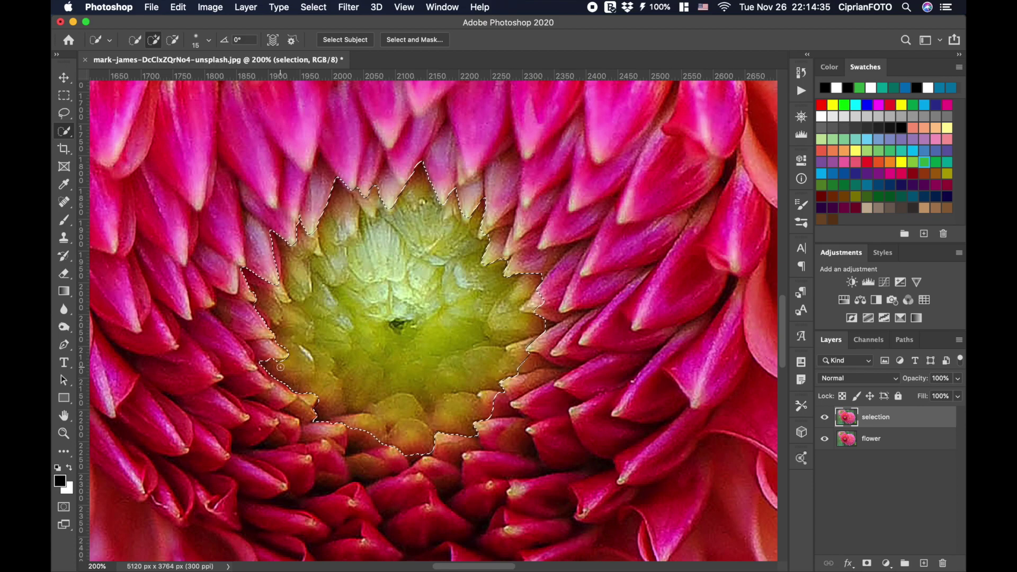
- Trim upper-left petal tips and add a missed bit on the core's right edge
key("alt")
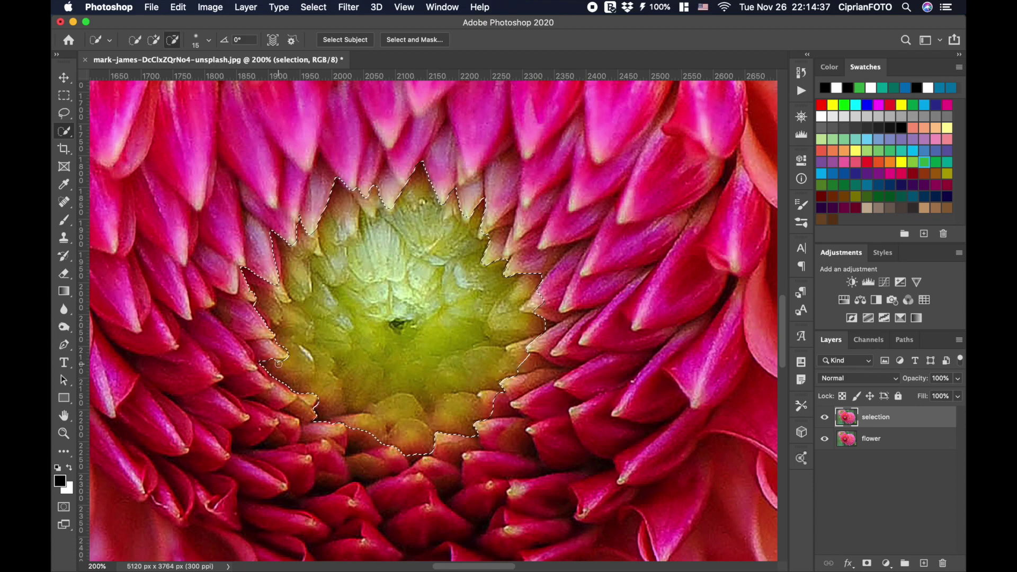
key("alt")
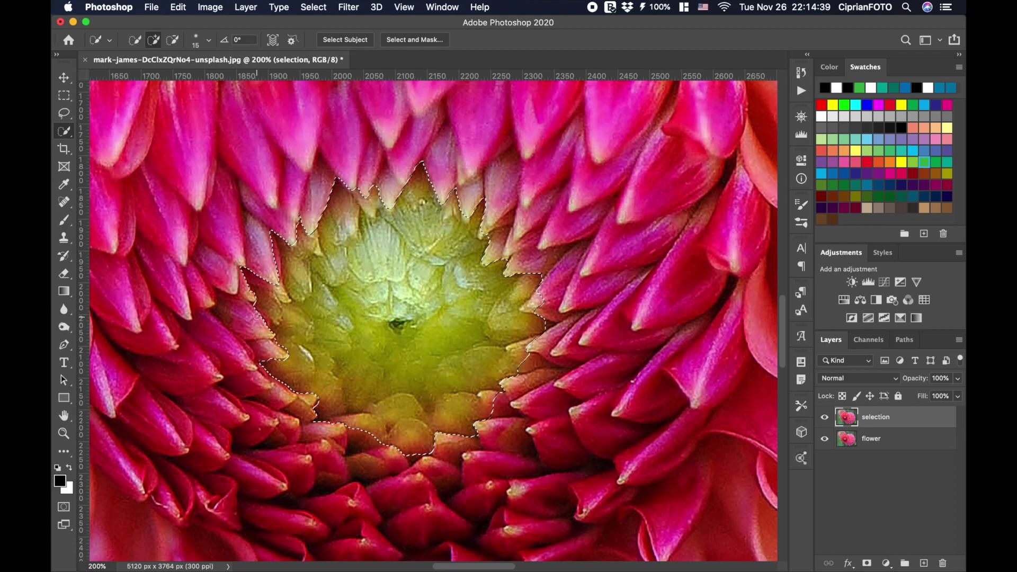
key("alt")
key("alt")
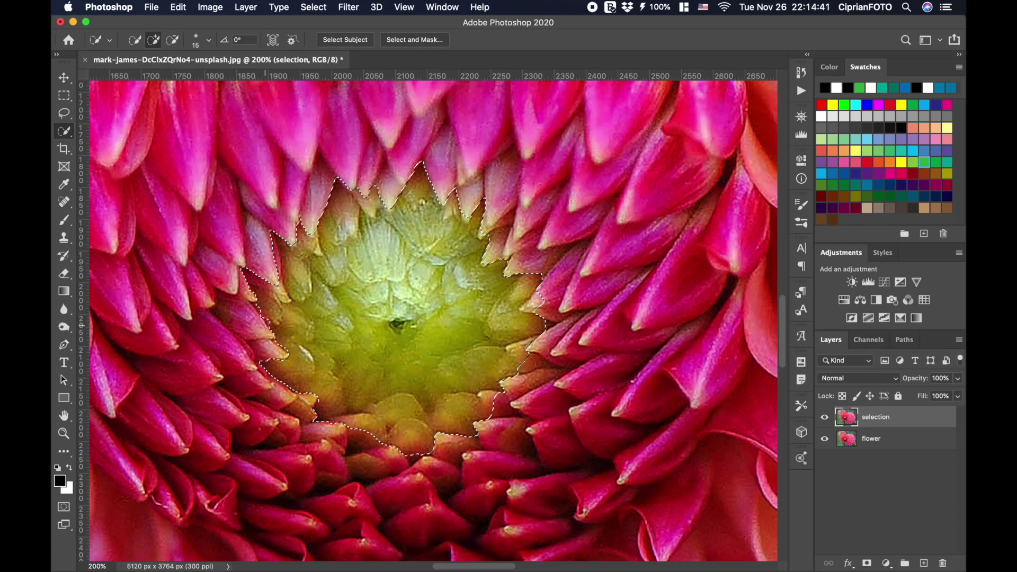
key("alt")
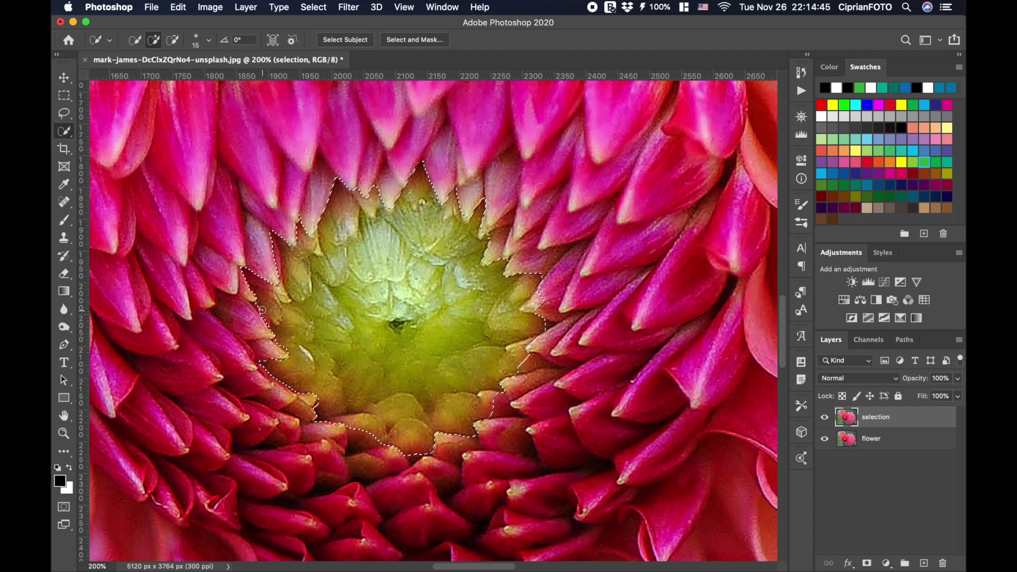
key("alt")
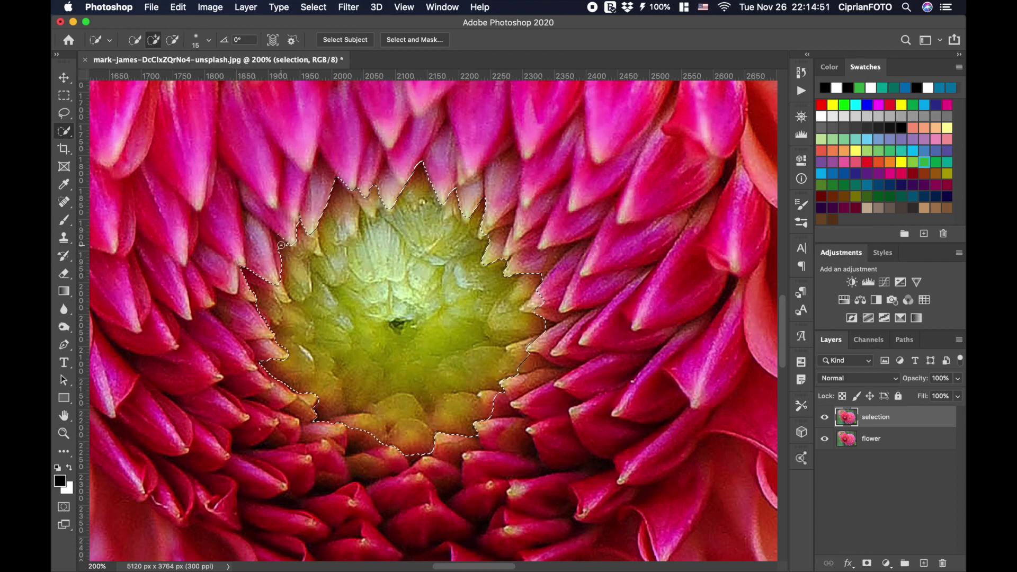
left_click(281, 242)
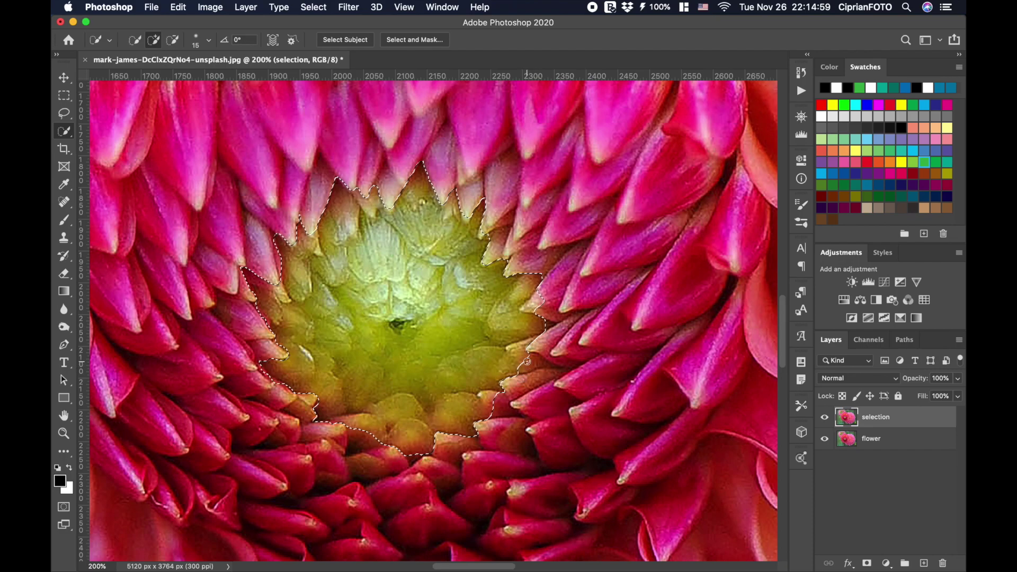
left_click_drag(527, 361, 530, 365)
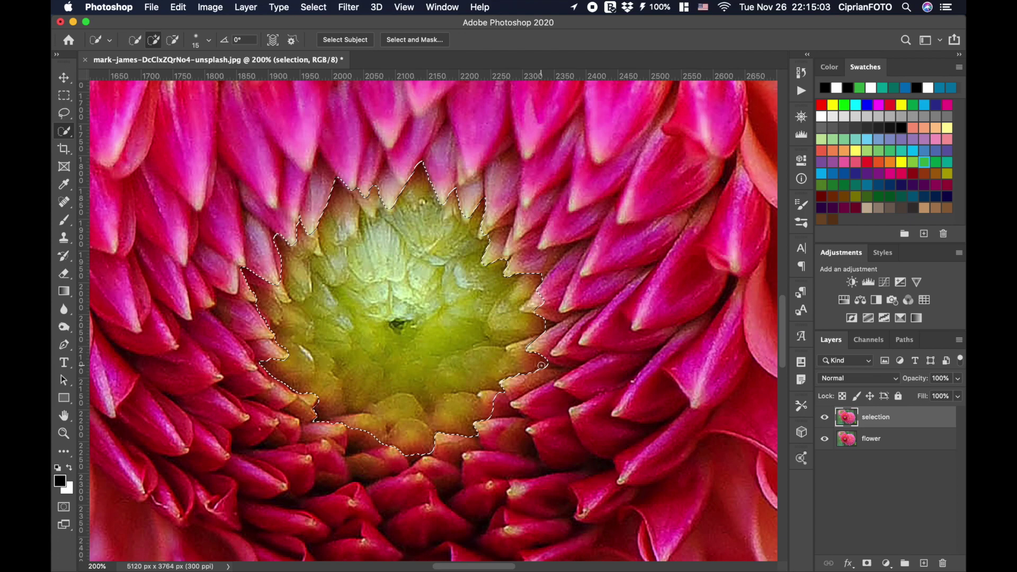
key("alt")
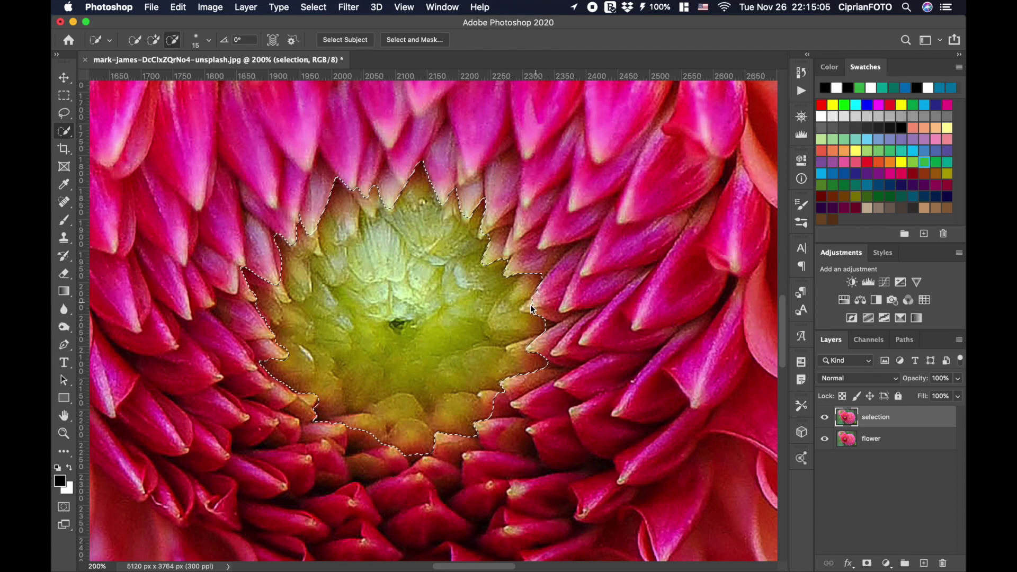
- Trim a right-edge petal tip, add the lower-left core, and refine the left selection edges
left_click(532, 309, "alt")
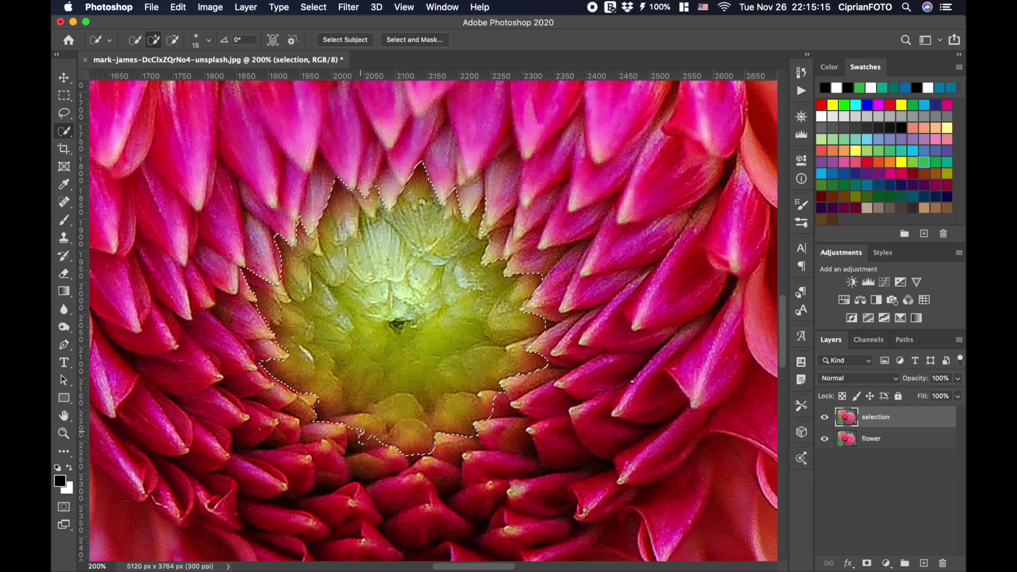
left_click_drag(356, 436, 379, 441)
key("alt")
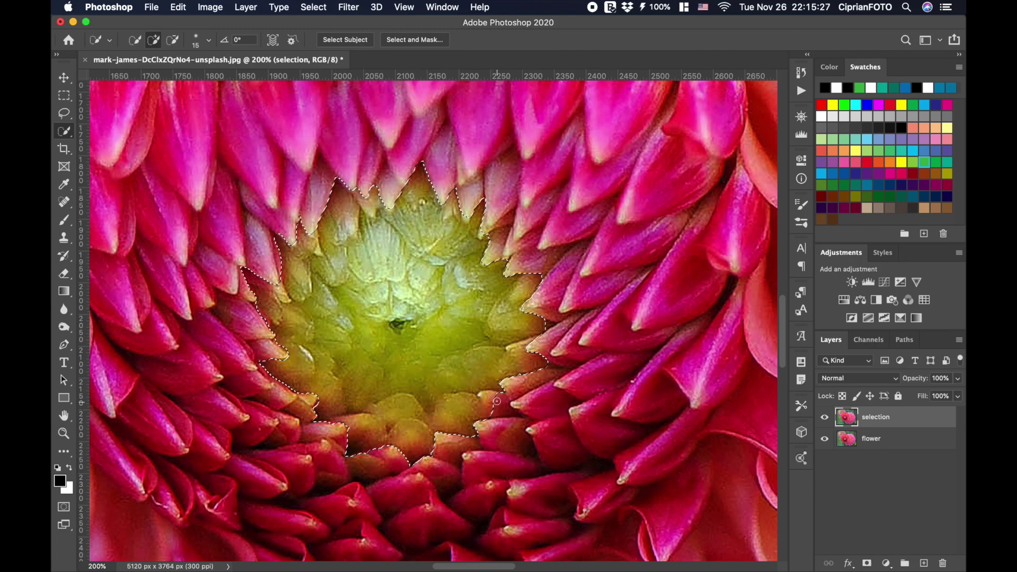
key("alt")
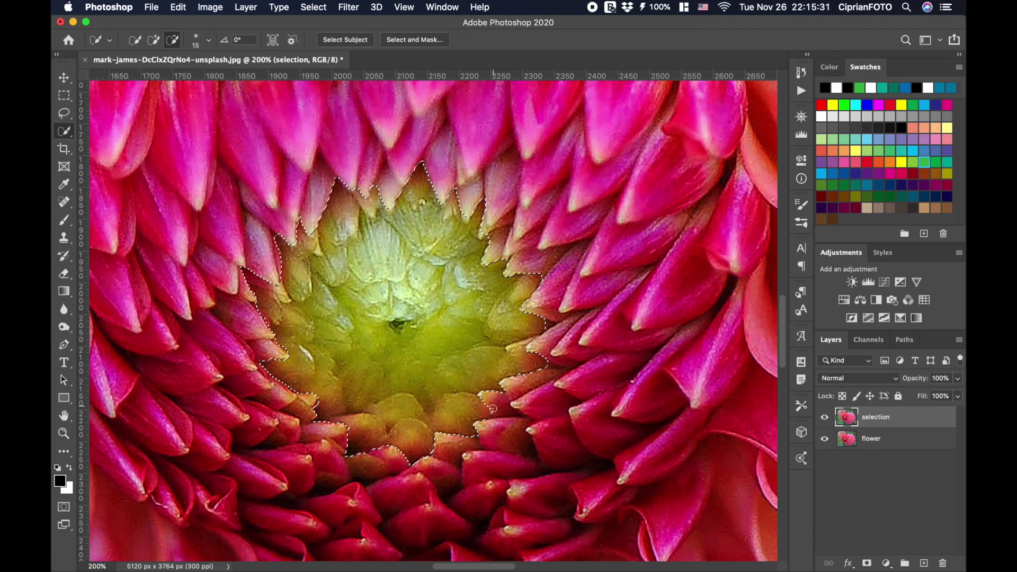
left_click(492, 412, "alt")
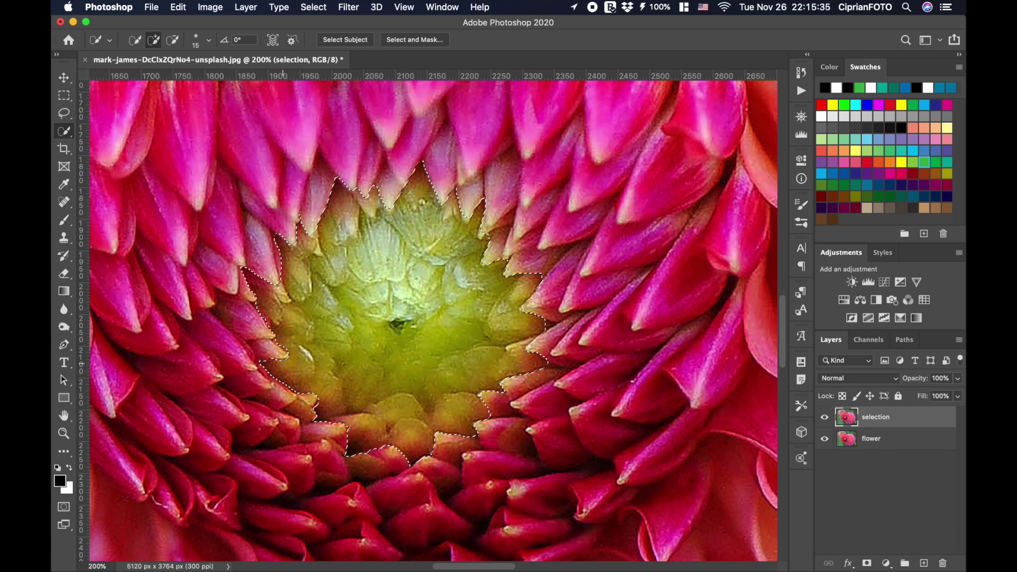
left_click(283, 361, "alt")
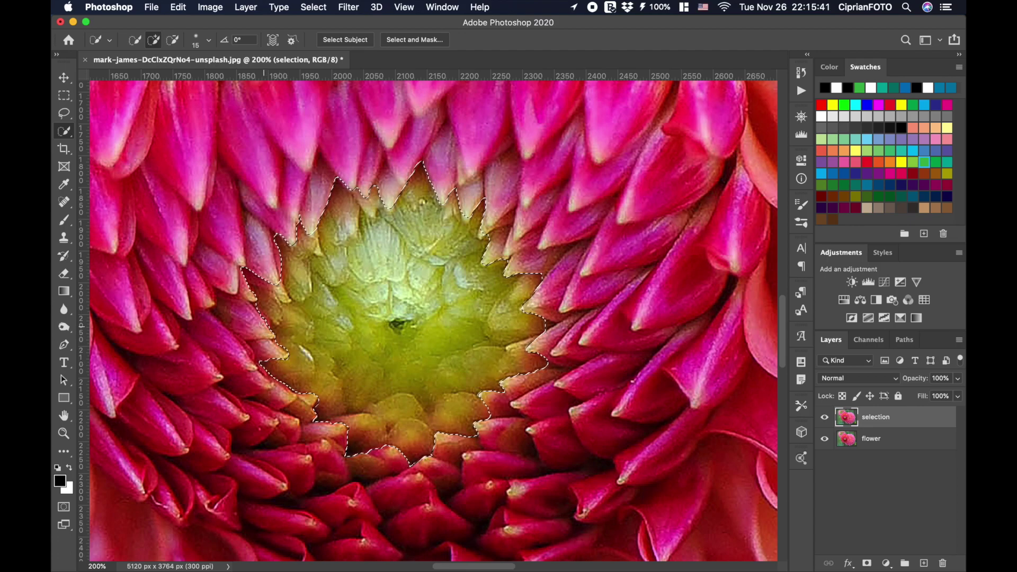
key("alt")
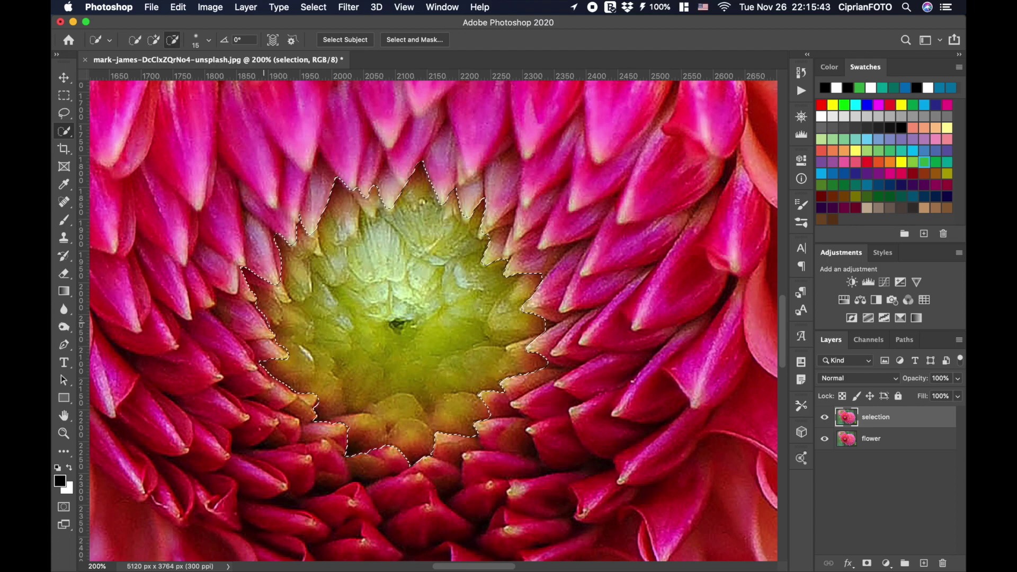
key("alt")
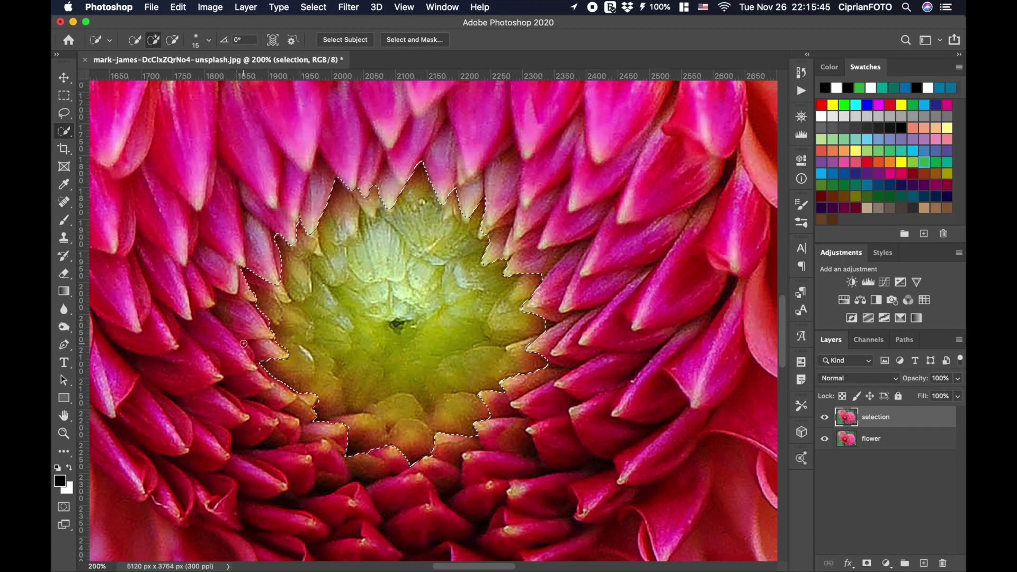
key("super+0")
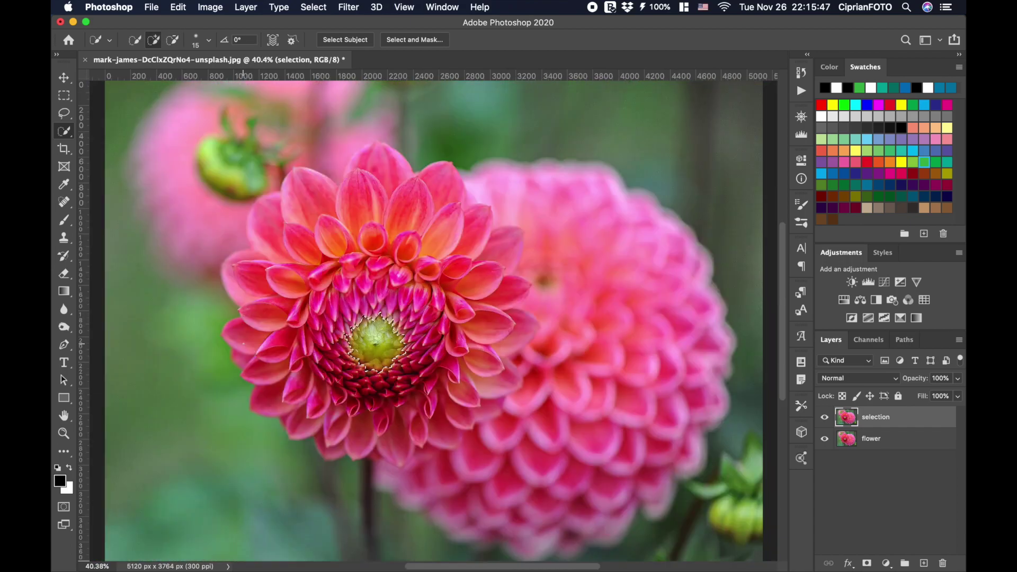
- Add a core-shaped layer mask to 'selection', then open the 3D realistic eye PSD
key("v")
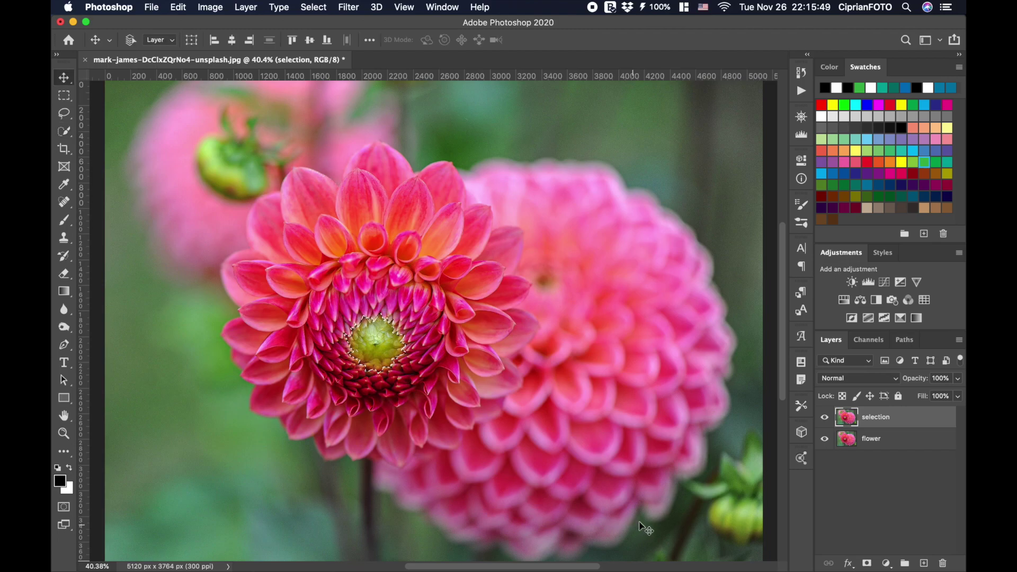
left_click(866, 564)
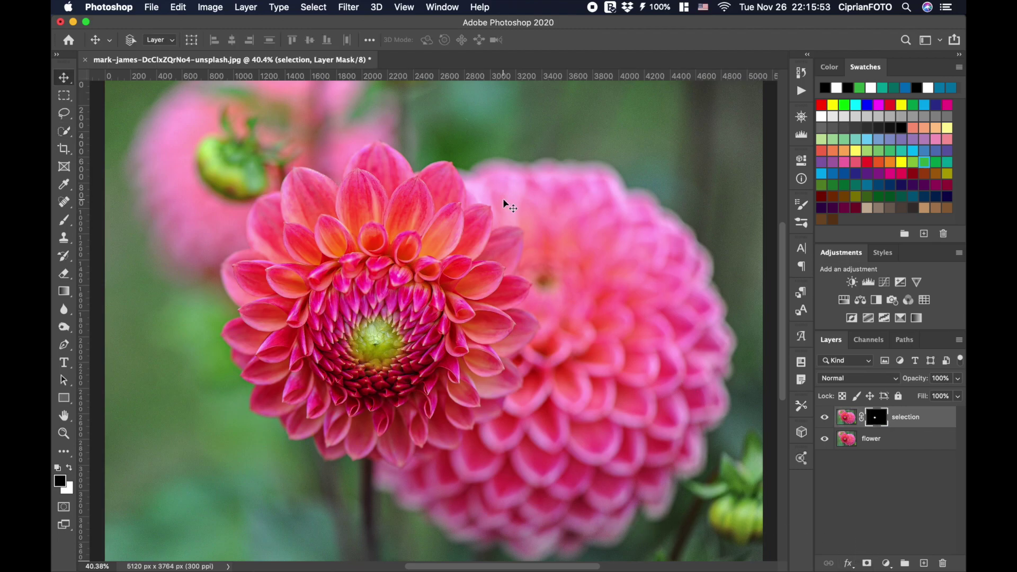
right_click(424, 59)
left_click(462, 135)
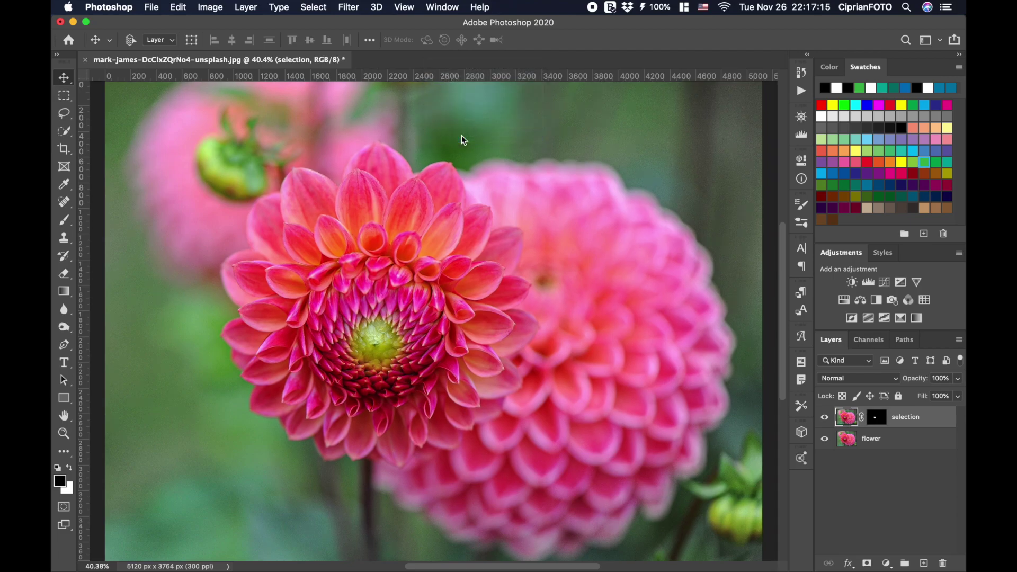
double_click(265, 67)
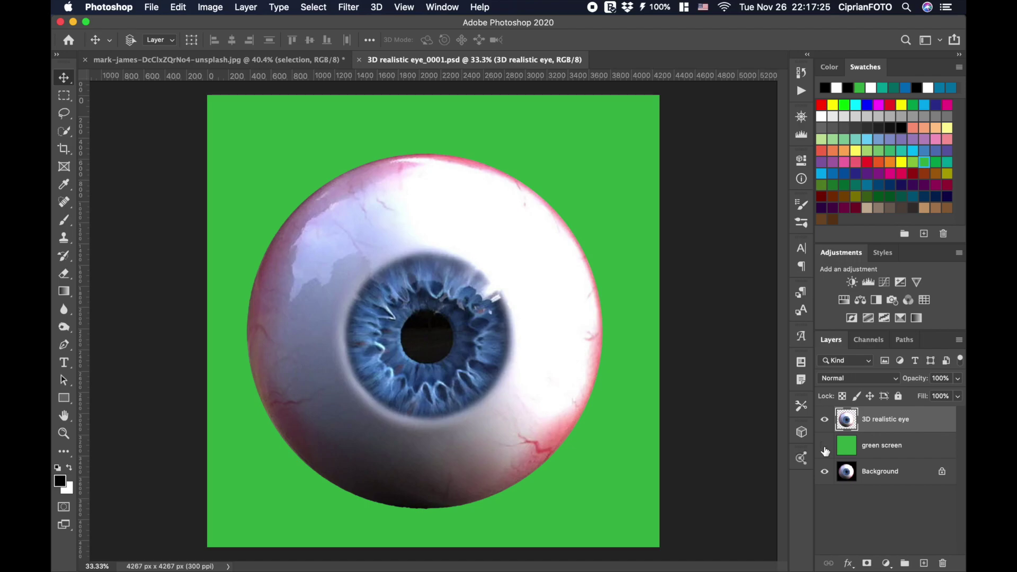
- Toggle the green screen layer off and on, then drag the eye layer into the dahlia document
left_click(824, 446)
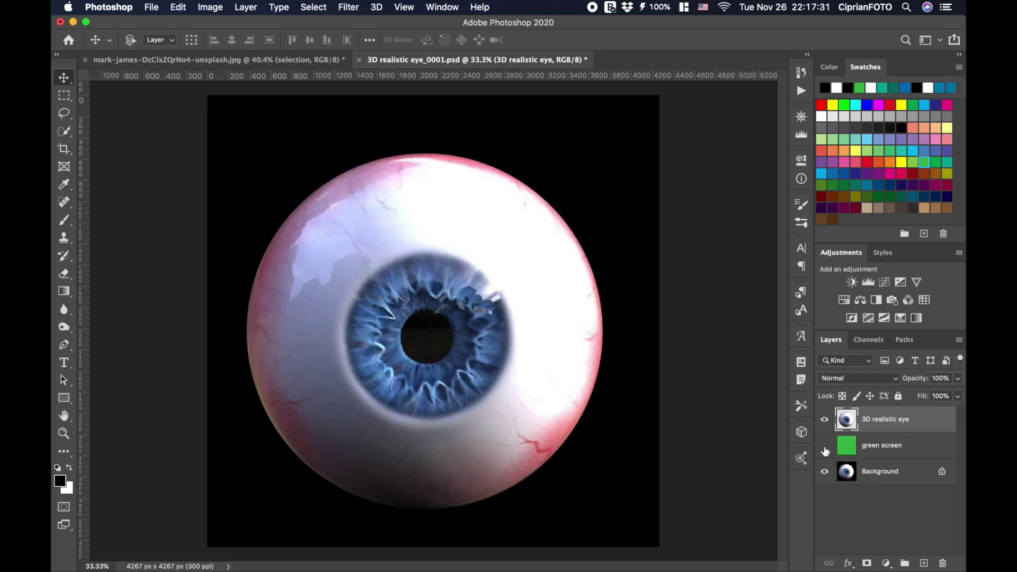
left_click(825, 446)
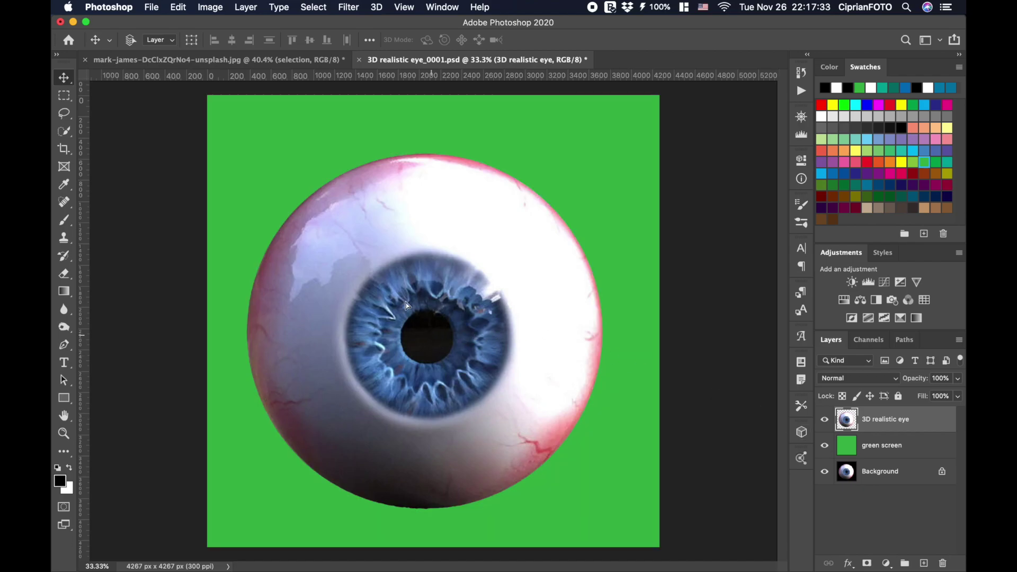
mouse_move(431, 328)
left_mouse_down()
mouse_move(252, 83)
mouse_move(377, 339)
left_mouse_up()
- Scale the eye to about 15%, set its Fill to 50%, and centre it on the flower core
key("ctrl+t")
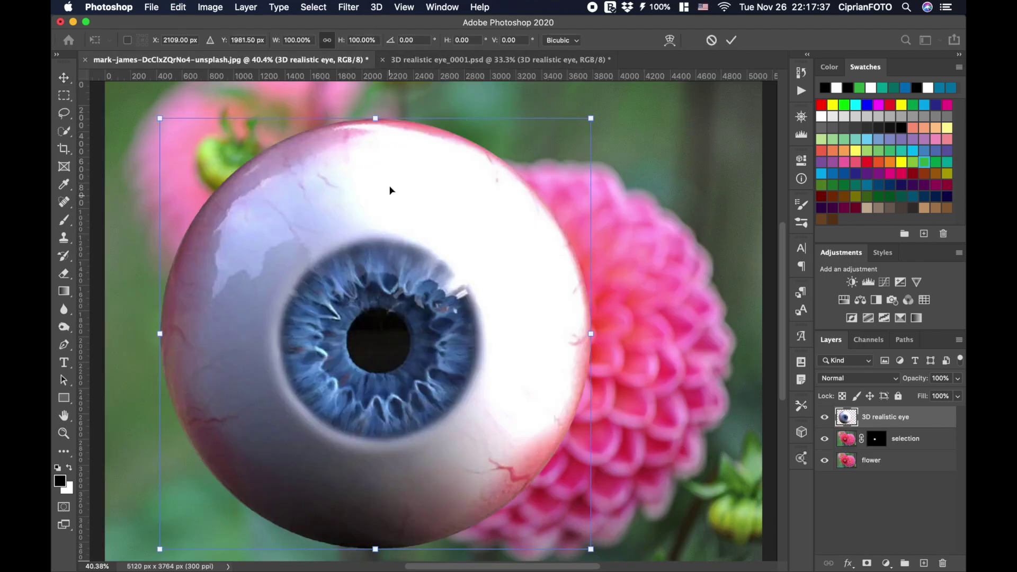
left_click_drag(378, 120, 391, 299)
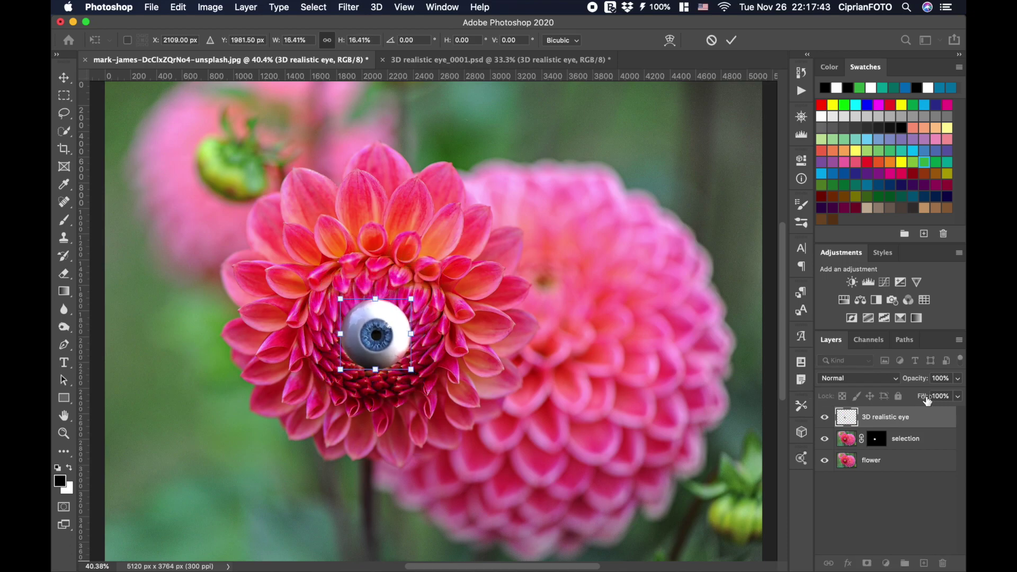
left_click_drag(926, 399, 892, 404)
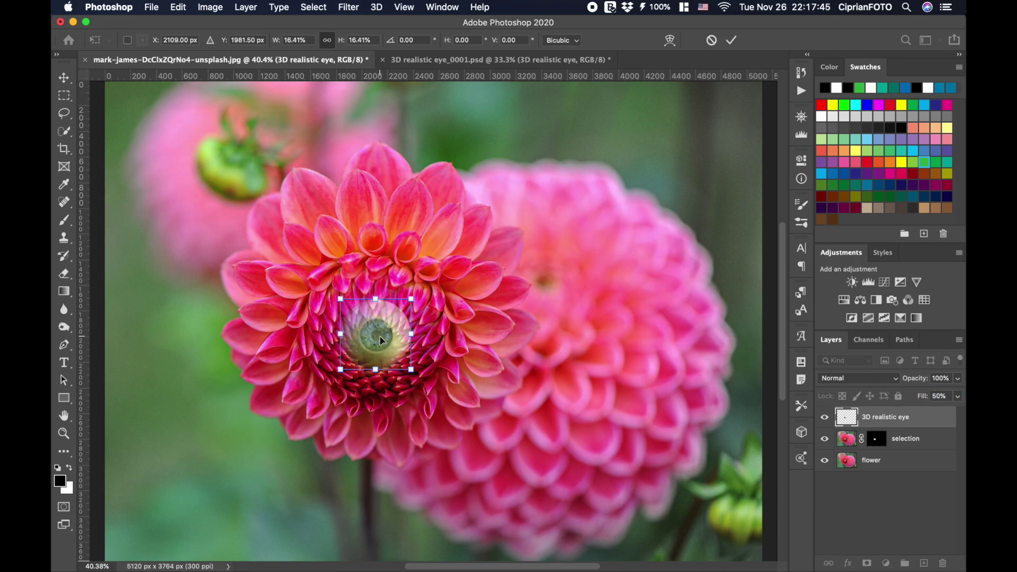
left_click_drag(382, 339, 380, 347)
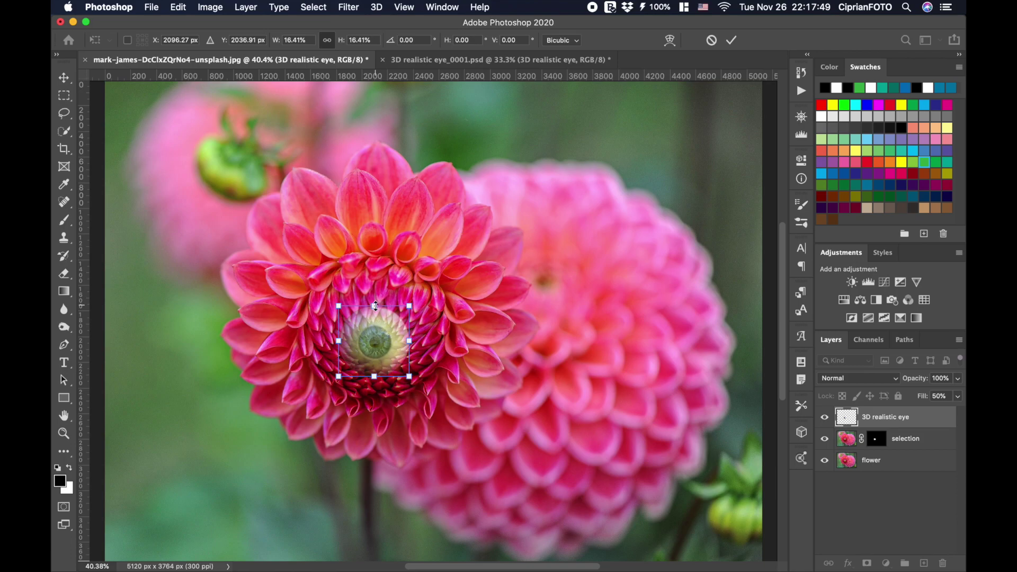
left_click_drag(373, 307, 376, 308)
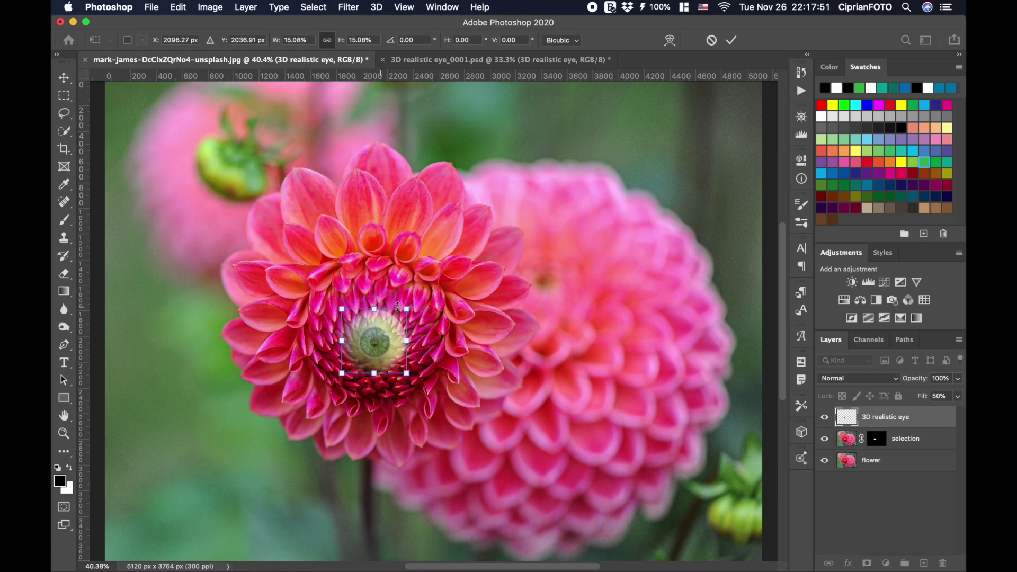
- Commit the transform, restore Fill to 100%, and mask the eye with the flower-centre selection
left_click(730, 47)
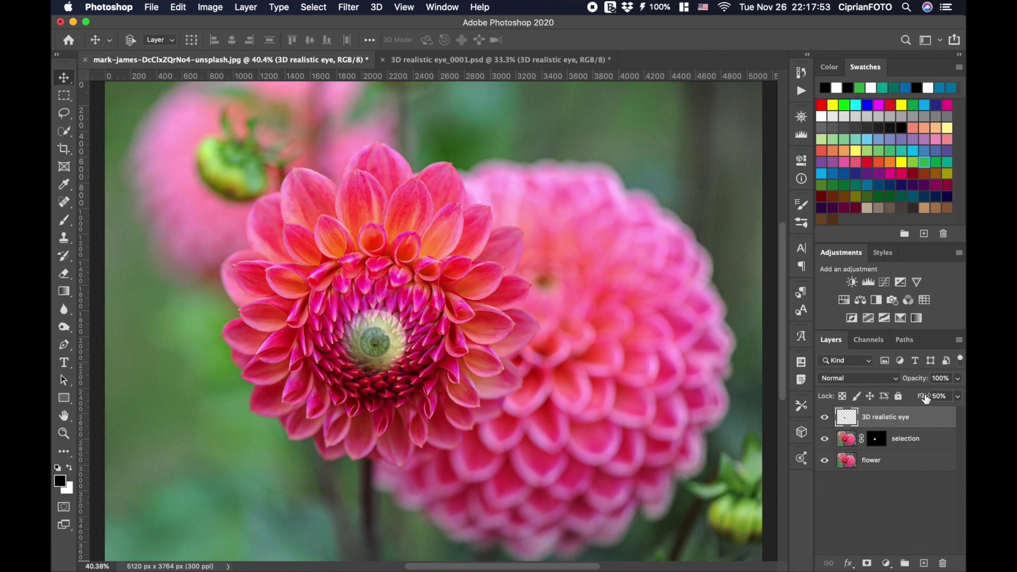
left_click_drag(926, 398, 948, 397)
left_click(876, 443)
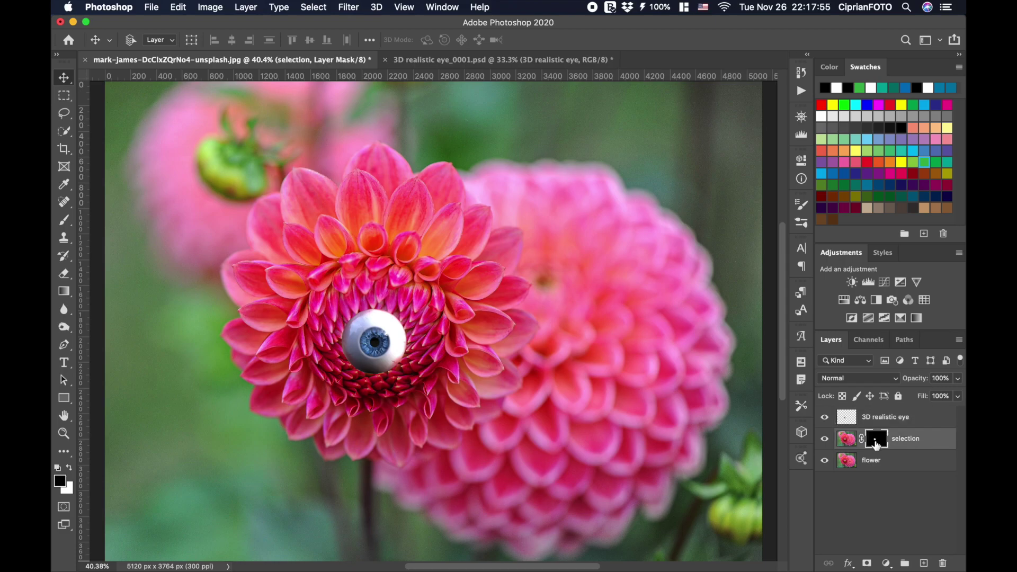
left_click(875, 444, "ctrl")
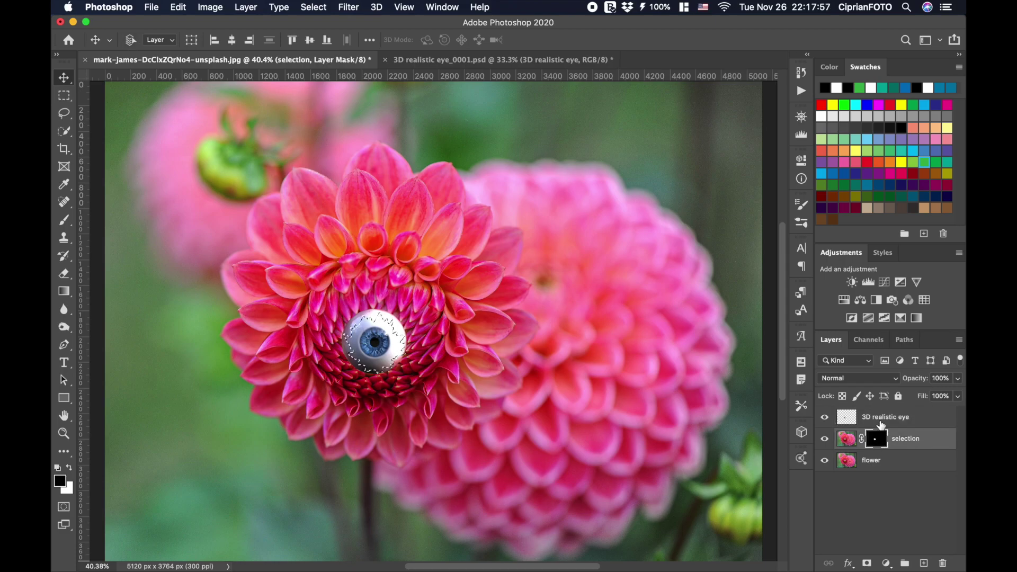
left_click(879, 417)
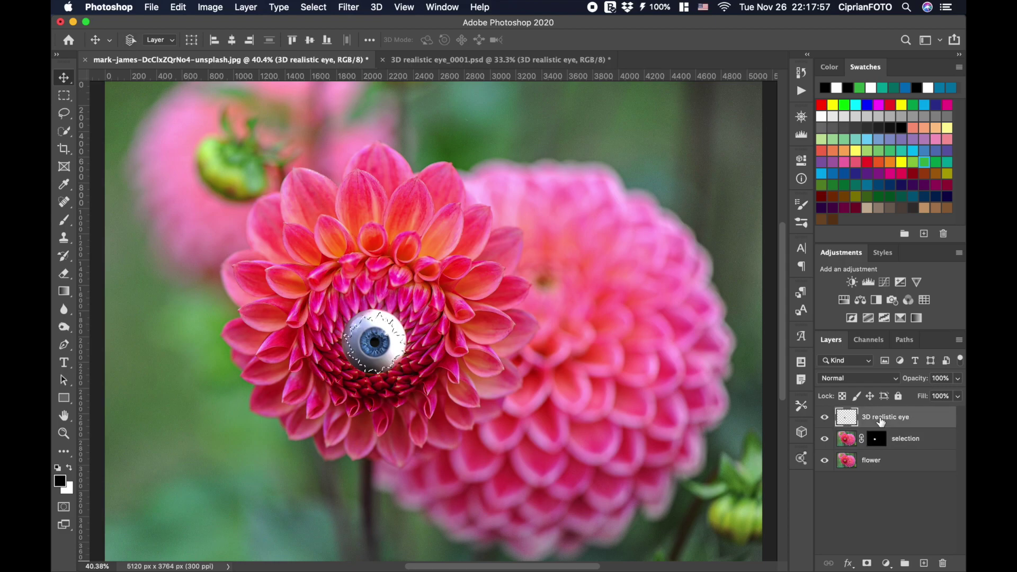
left_click(867, 563)
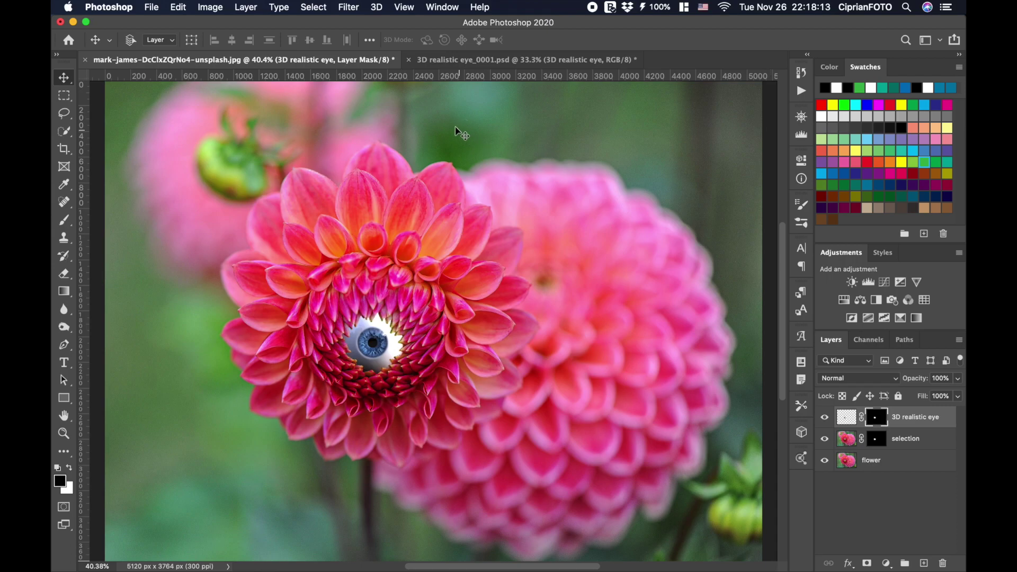
- Soften the eye's mask with a 3-pixel Gaussian Blur
left_click(348, 8)
mouse_move(354, 158)
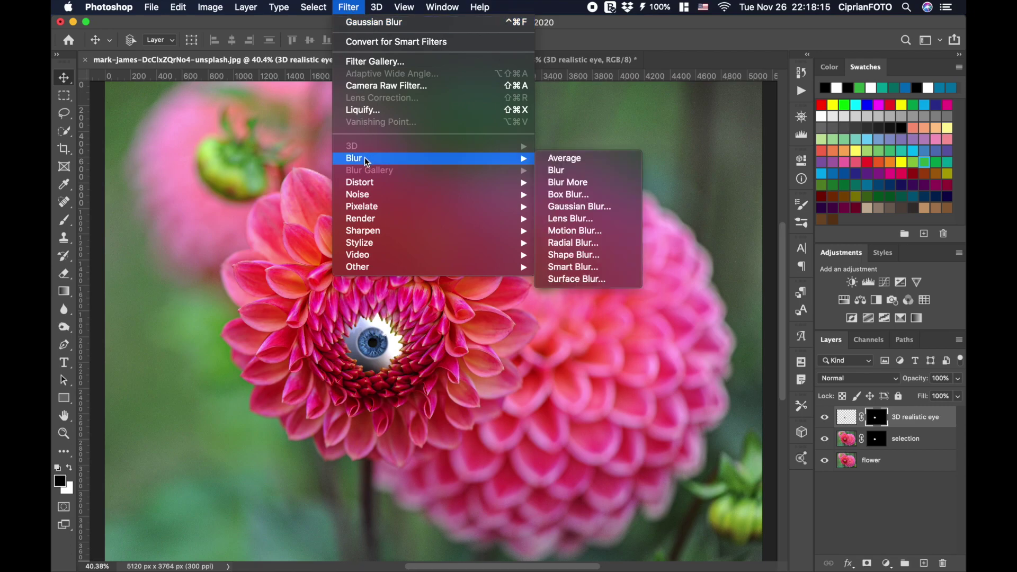
left_click(585, 208)
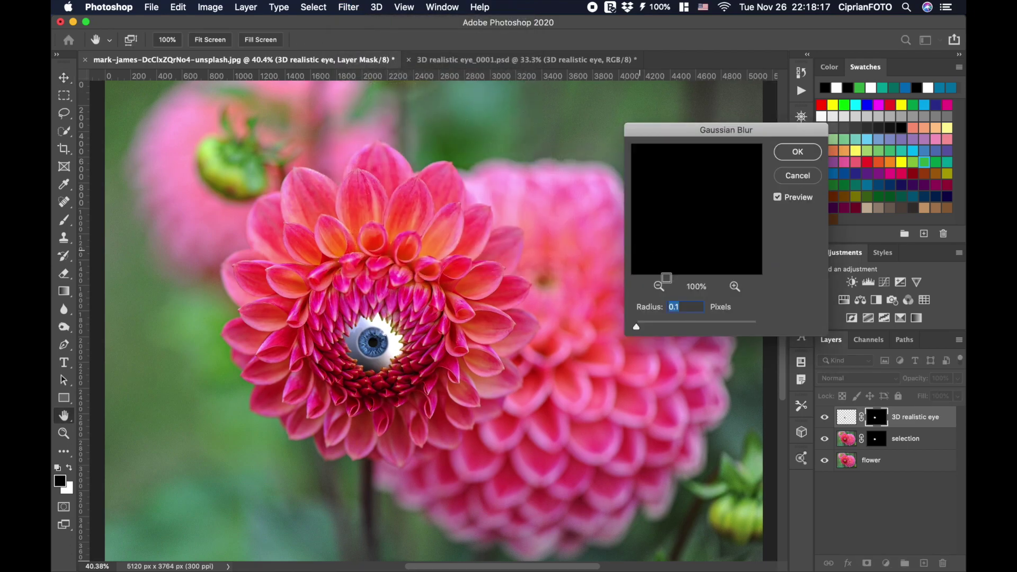
type("3")
left_click(800, 154)
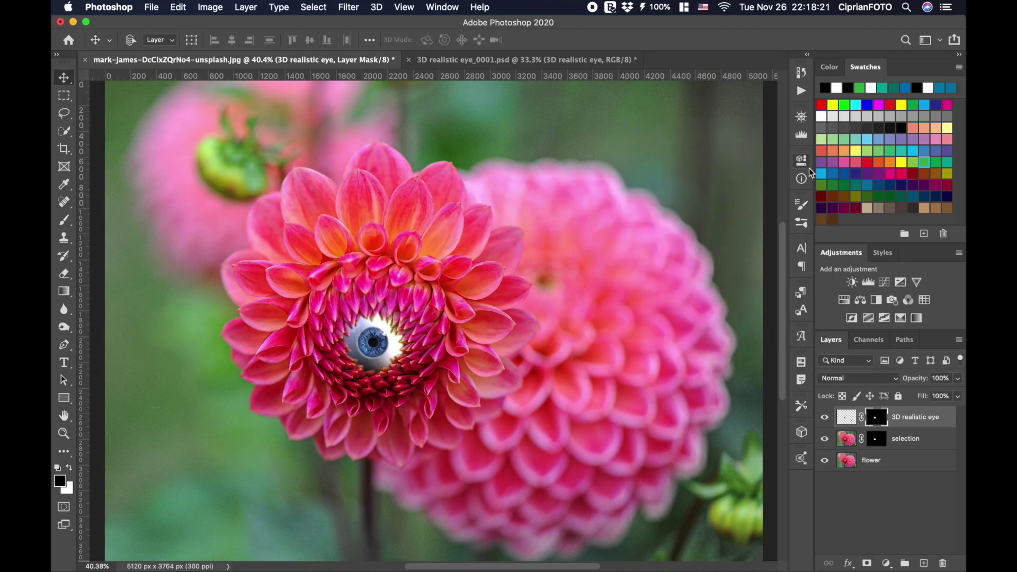
- Clip a Hue/Saturation layer to the eye, shifting the Blues hue to -62 and adjusting saturation
left_click(846, 418)
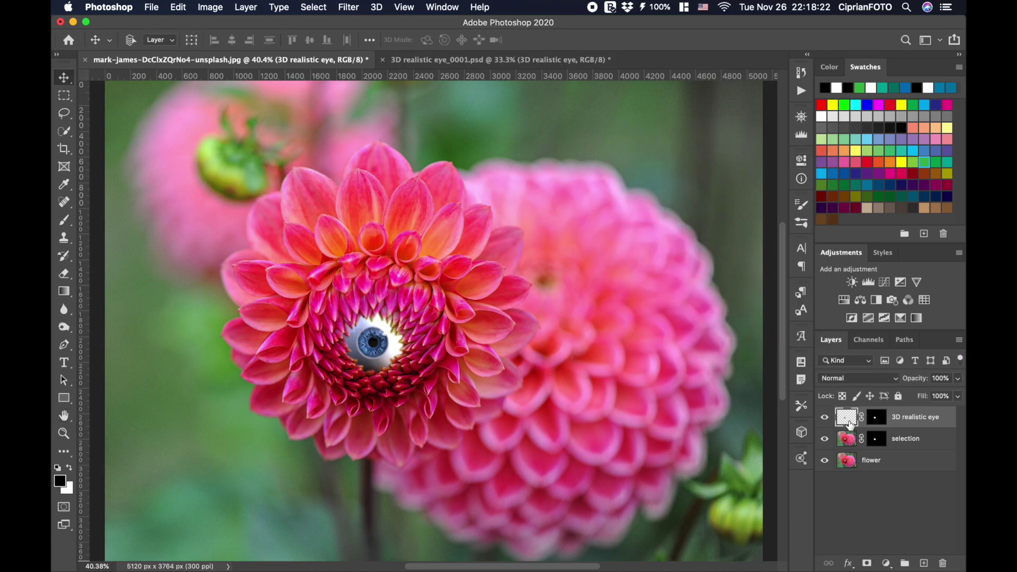
left_click(844, 301)
left_click(687, 371)
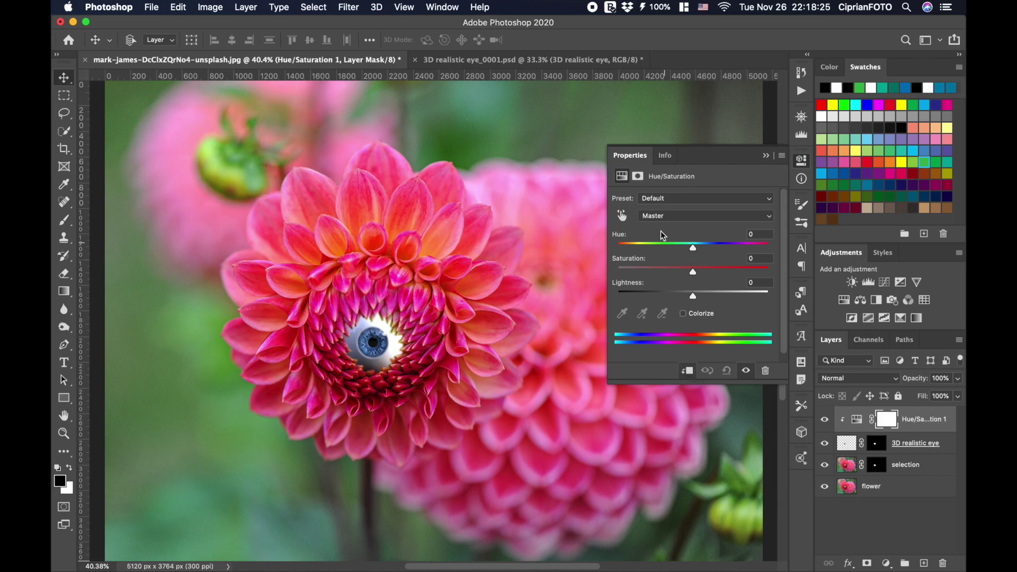
left_click(662, 217)
left_click(659, 262)
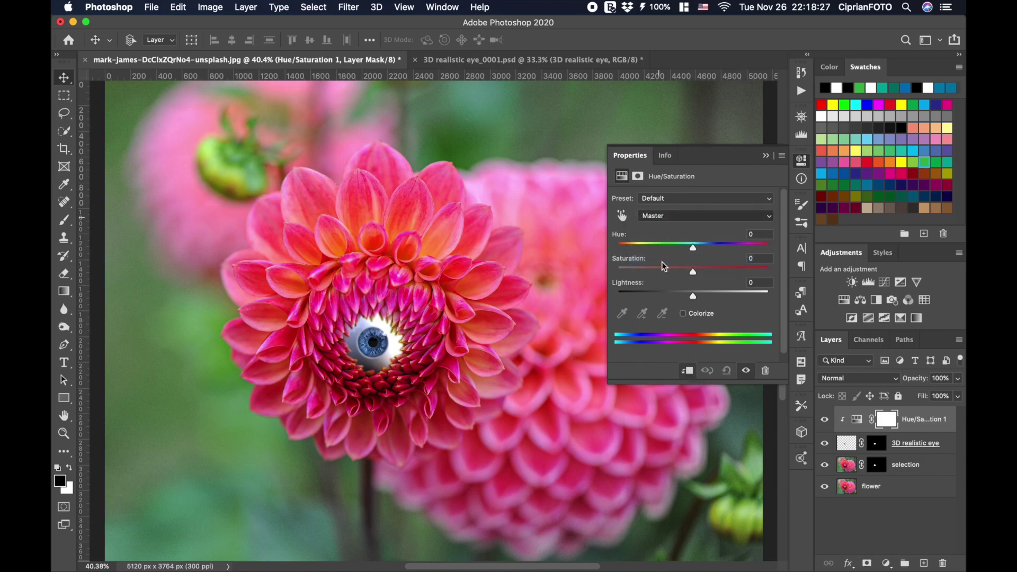
left_click_drag(694, 253, 656, 254)
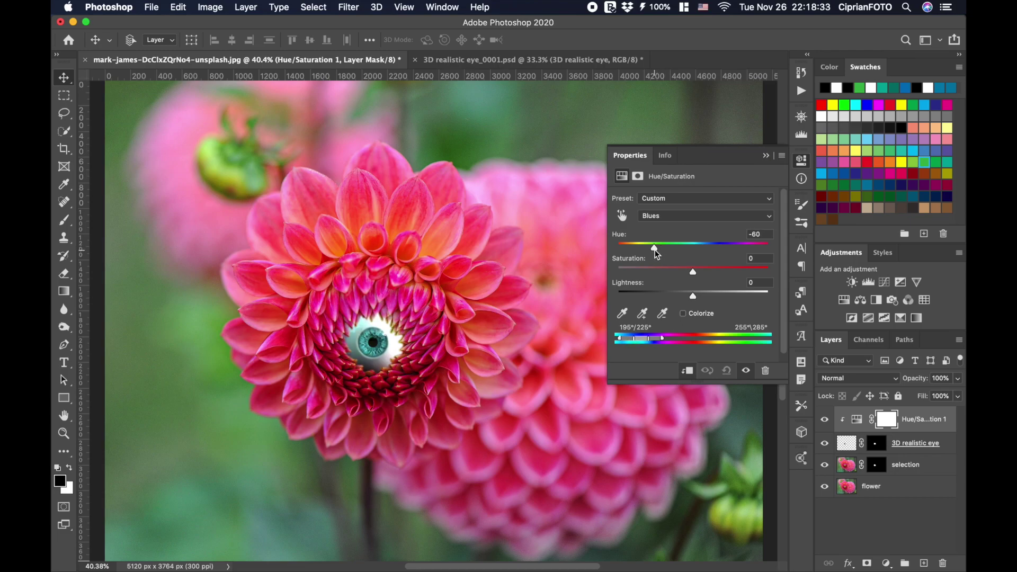
mouse_move(657, 255)
left_mouse_down()
mouse_move(686, 273)
mouse_move(667, 294)
left_mouse_up()
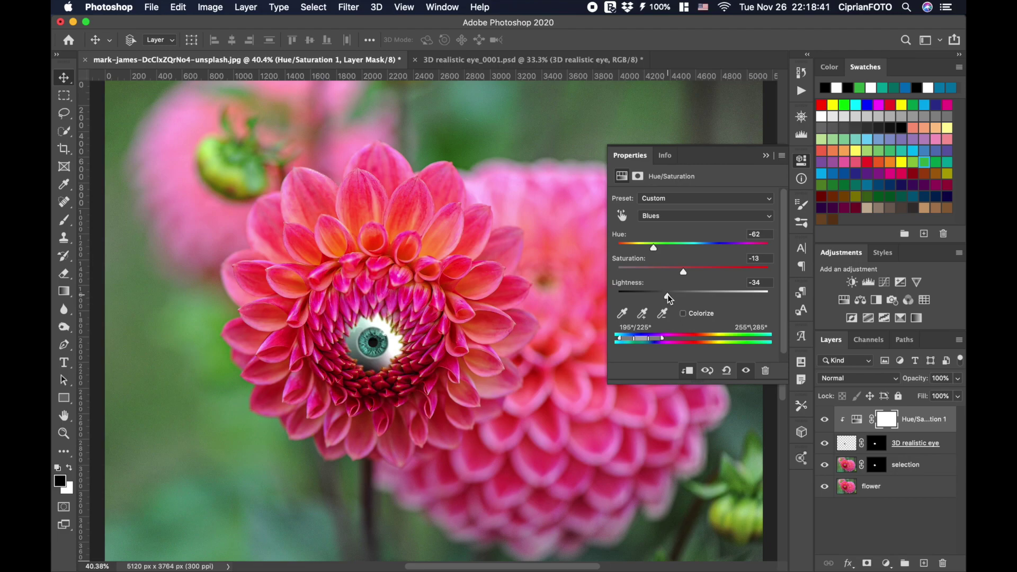
left_click_drag(683, 272, 711, 276)
left_click(765, 155)
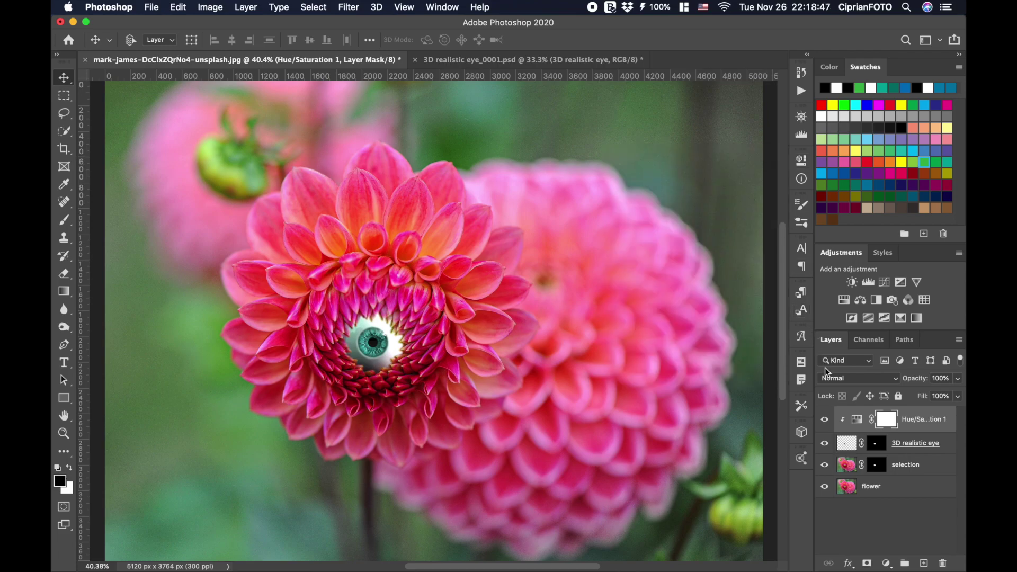
- Paint black on the Hue/Saturation mask around the eye to blend the colour shift
left_click(64, 221)
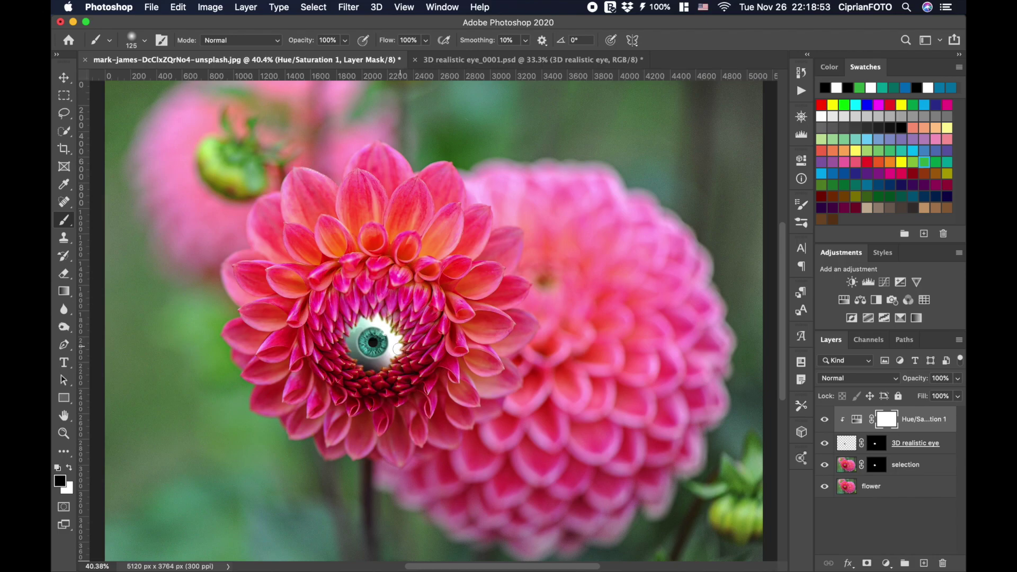
left_click_drag(396, 354, 365, 371)
key("x")
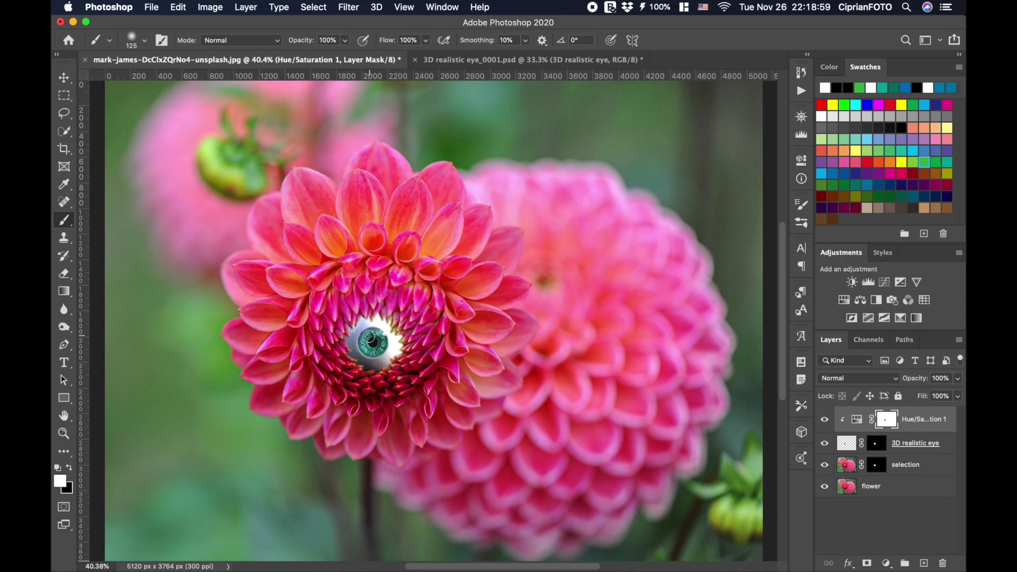
key("x")
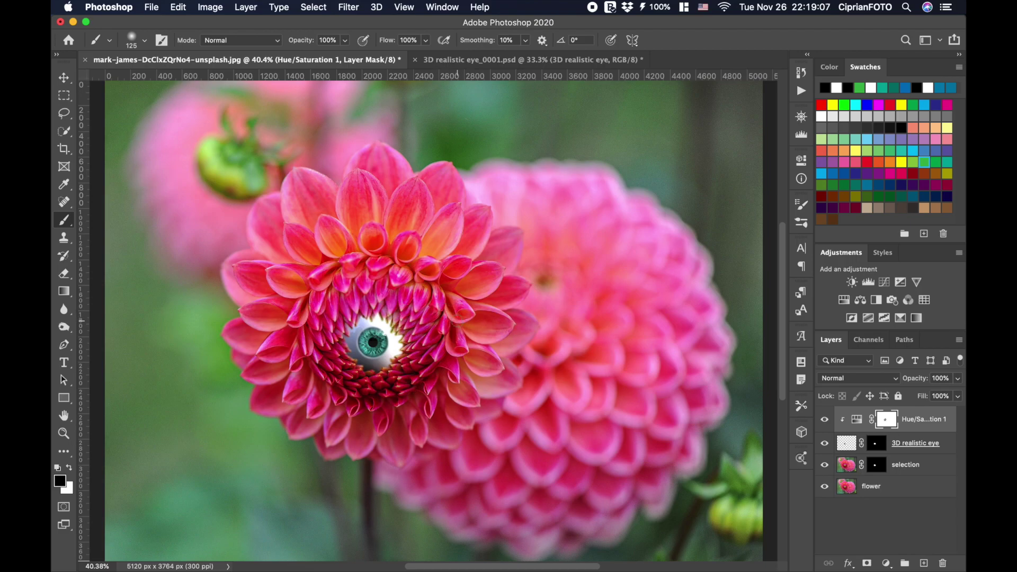
key("v")
key("alt+bracketleft")
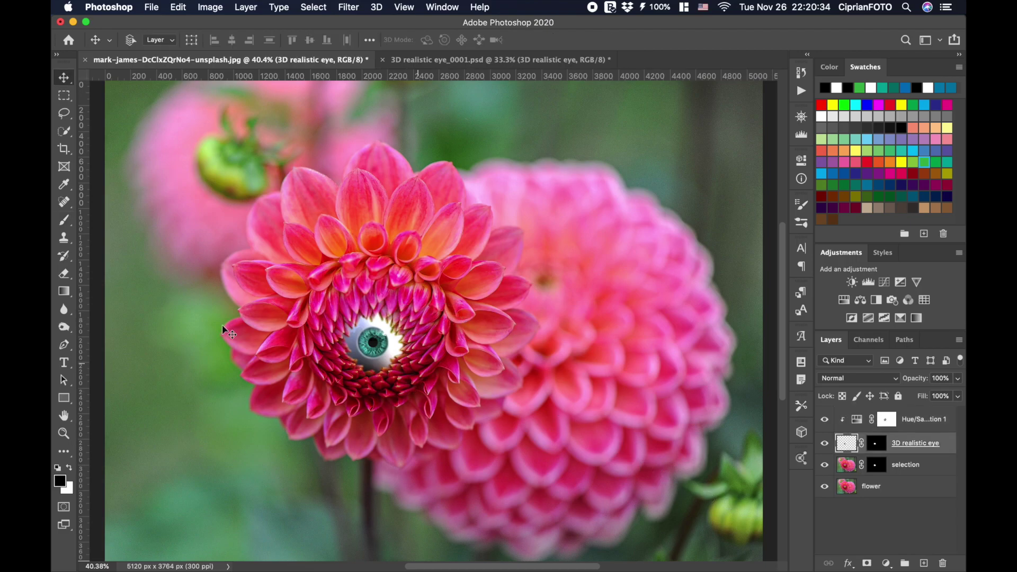
- Set the Dodge tool to Midtones range at 30% exposure for working on the eye
left_click(64, 328)
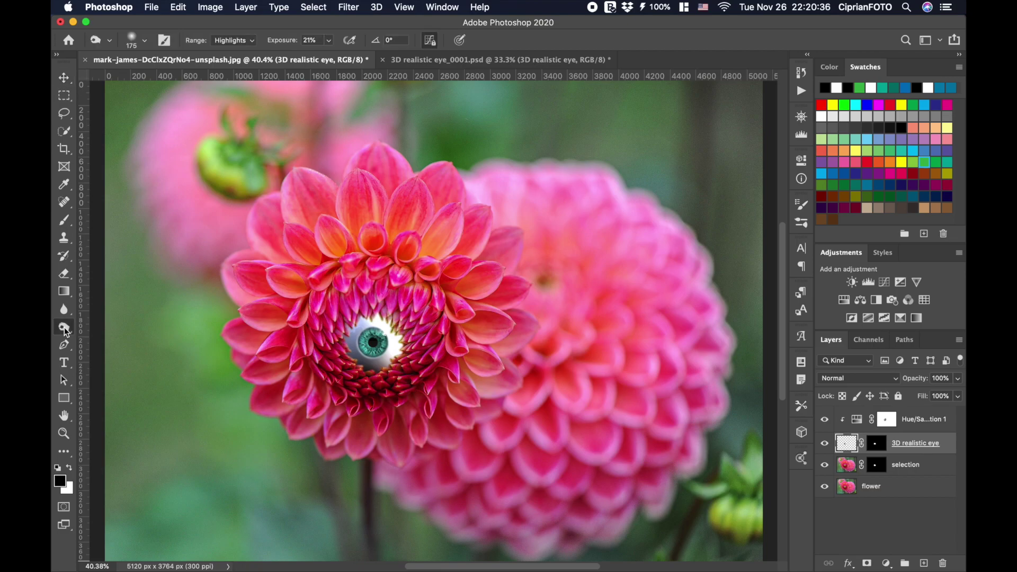
left_click(233, 41)
left_click(231, 31)
double_click(317, 42)
type("30")
key("Return")
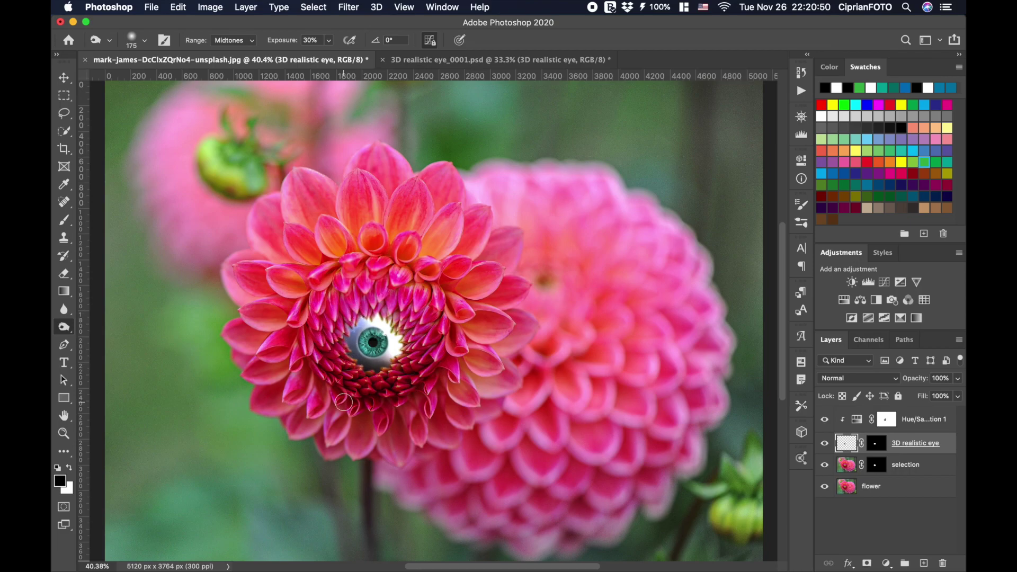
key("v")
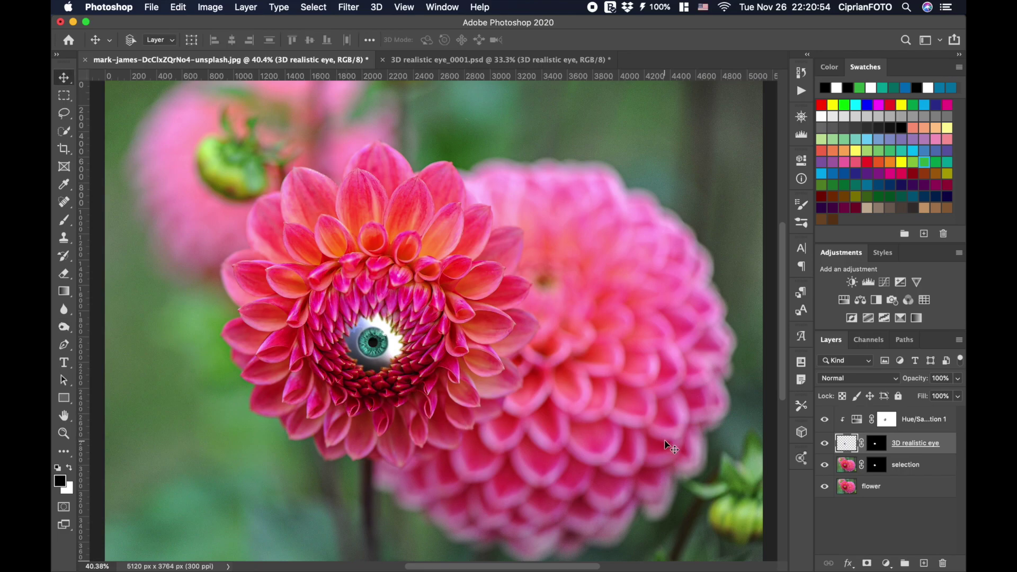
left_click(884, 420)
- Group the four layers into Group 1 and stamp a merged Layer 1 above it
left_click(905, 493, "shift")
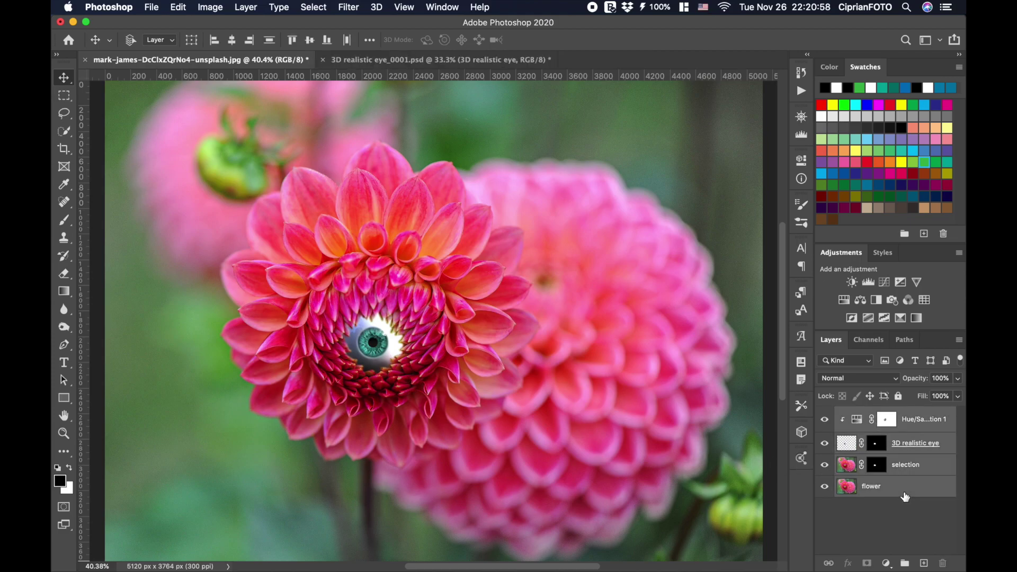
key("ctrl+g")
key("ctrl+shift+alt+n")
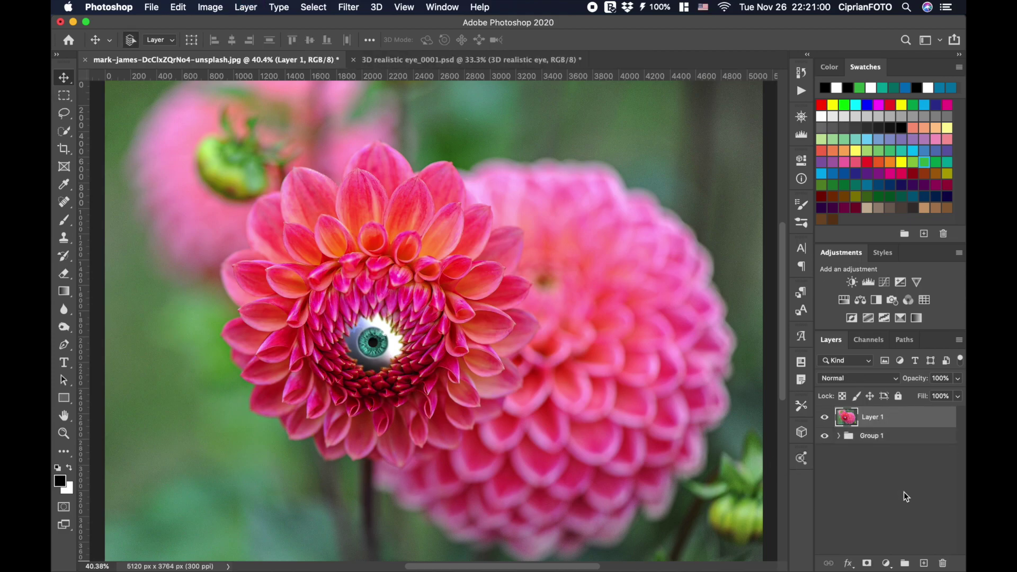
- Convert Layer 1 to a smart object and open it in the Camera Raw Filter
right_click(920, 419)
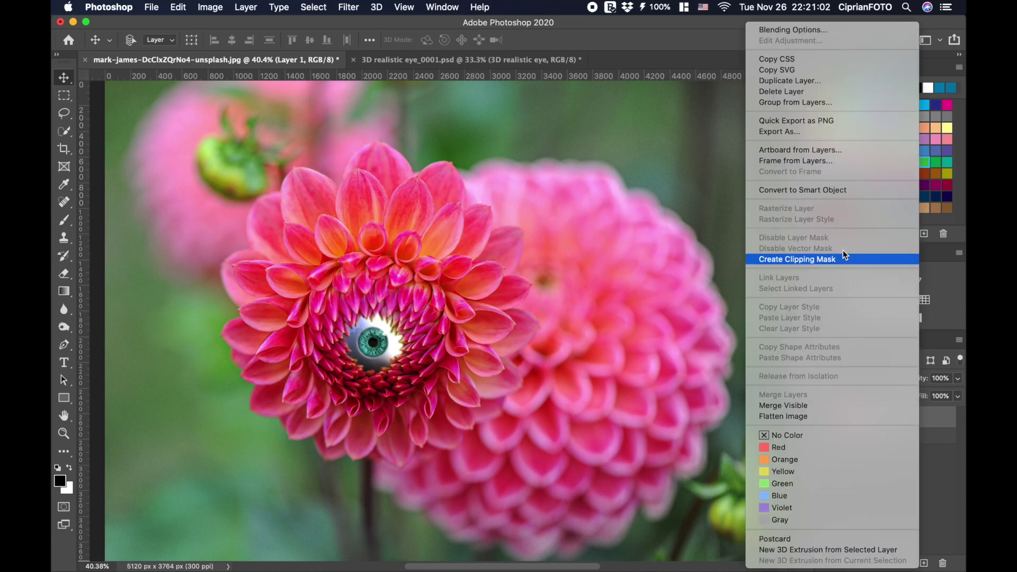
left_click(840, 191)
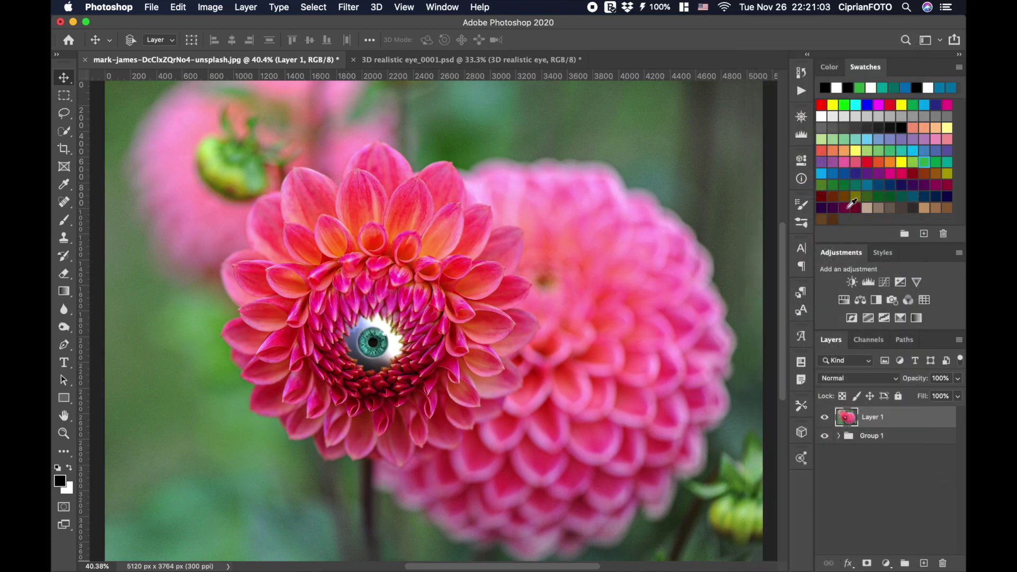
left_click(349, 7)
left_click(377, 86)
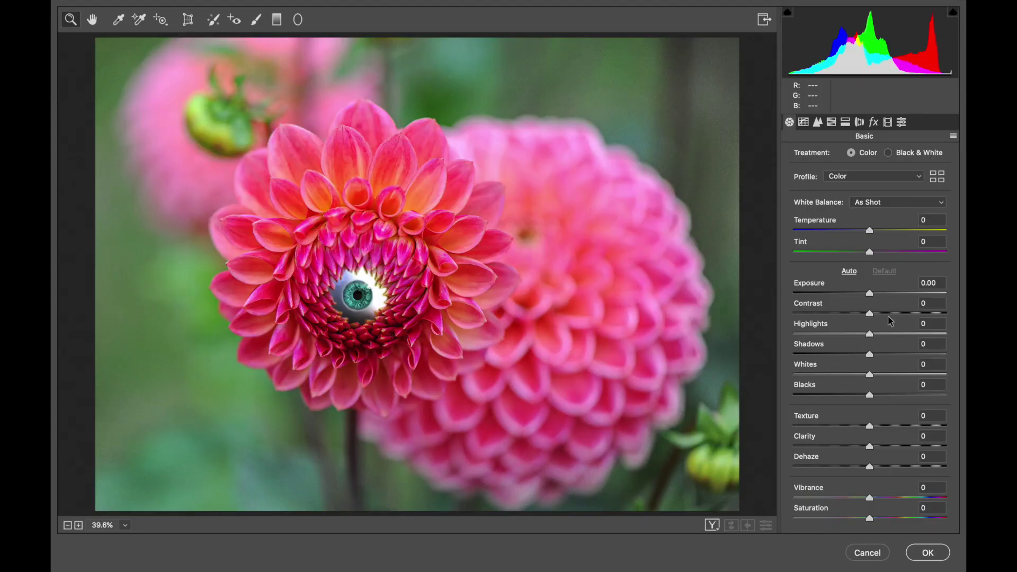
- Raise Contrast to +30 and Dehaze to +20 in Camera Raw's Basic panel
left_click(890, 313)
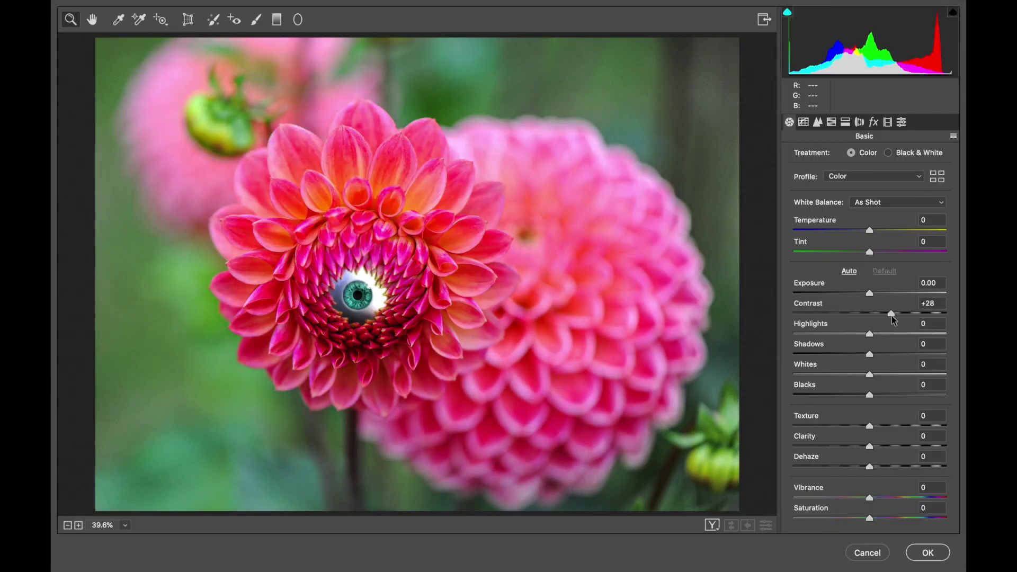
left_click_drag(891, 317, 893, 316)
left_click(884, 467)
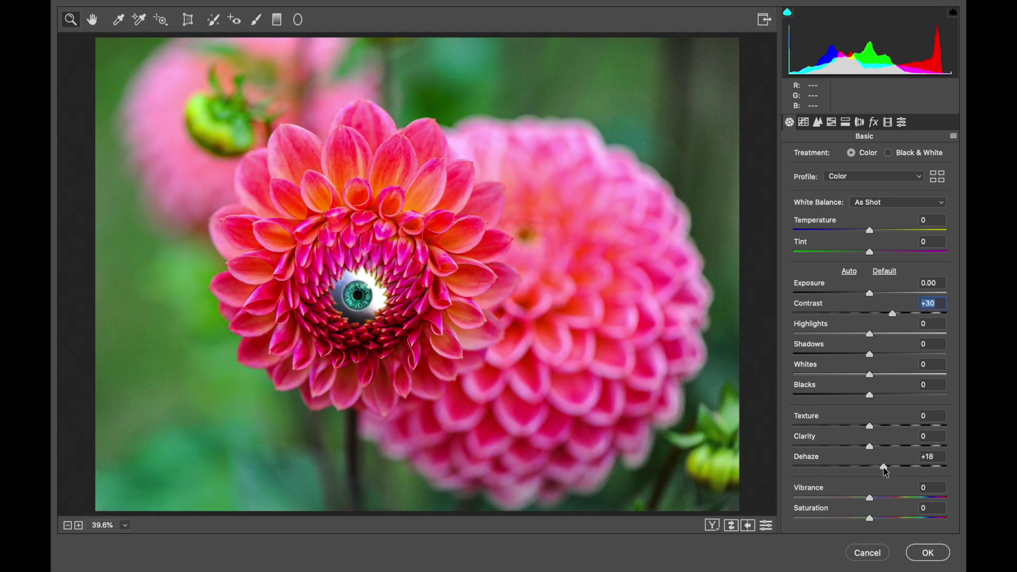
left_click_drag(886, 470, 887, 471)
- Set Blacks to -38, Shadows to -41, Vibrance to +10 and Saturation to +5
left_click_drag(870, 395, 841, 399)
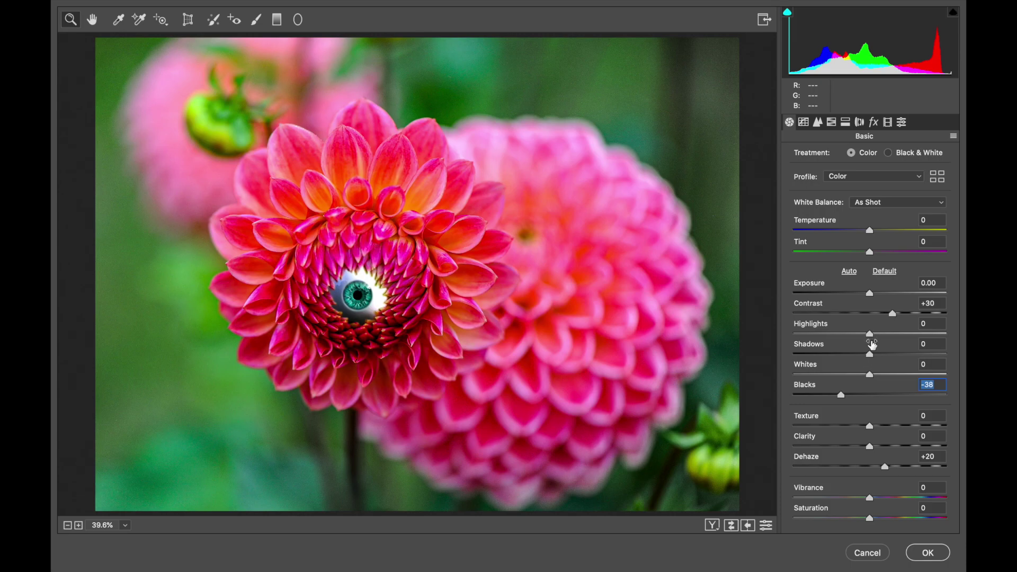
mouse_move(870, 335)
left_mouse_down()
mouse_move(880, 340)
mouse_move(839, 357)
left_mouse_up()
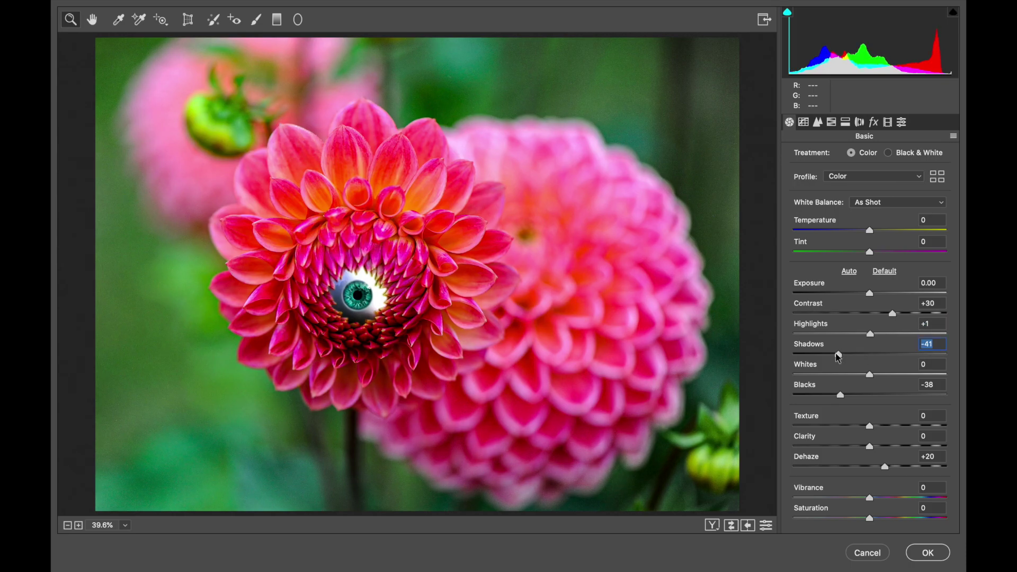
left_click_drag(869, 498, 875, 519)
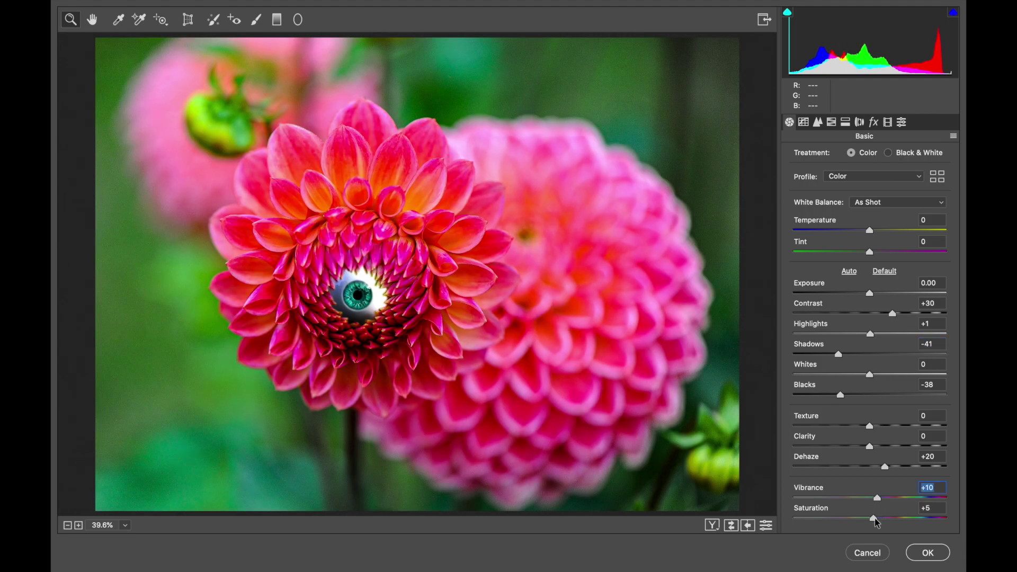
left_click(874, 122)
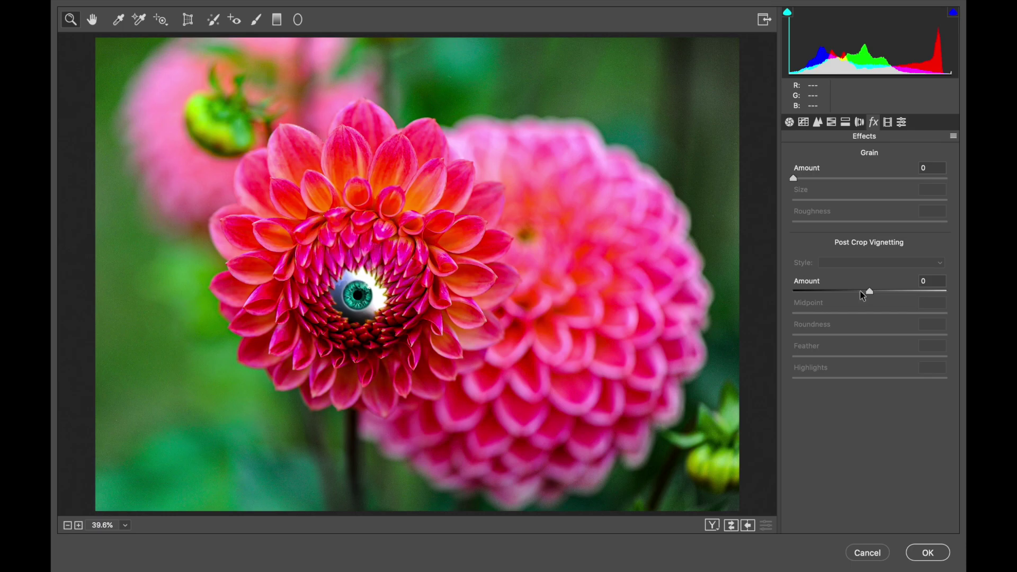
- Add a -16 post-crop vignette and grain amount 34, then lift the tone curve's black point
left_click_drag(862, 293, 859, 293)
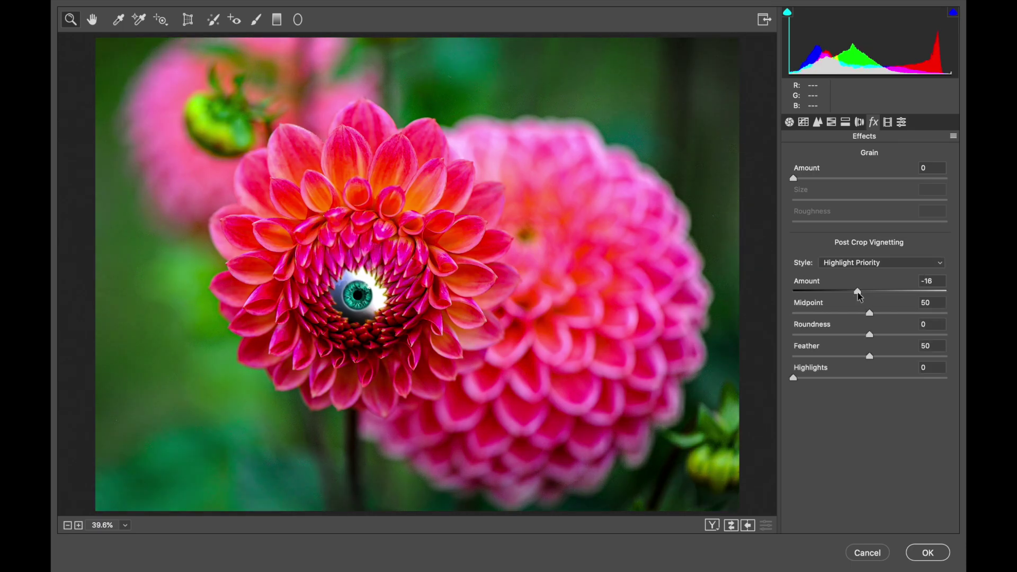
left_click(842, 179)
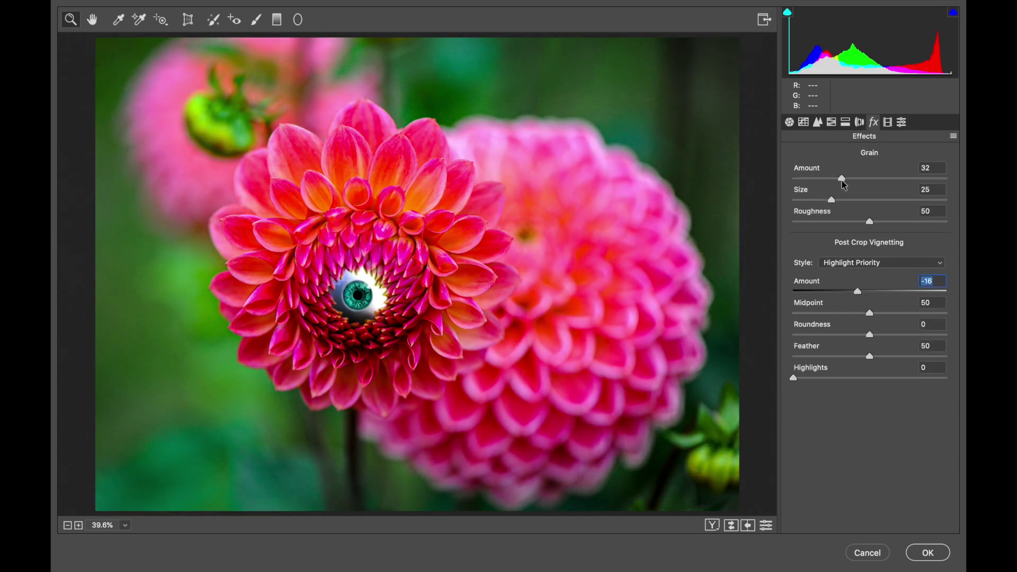
left_click_drag(842, 179, 845, 179)
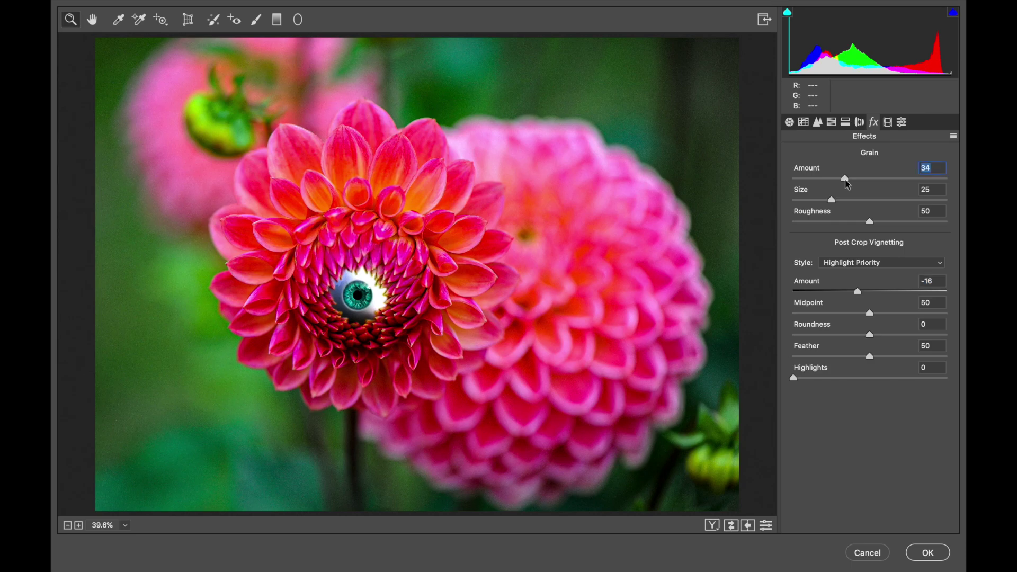
left_click(803, 123)
mouse_move(788, 377)
left_mouse_down()
mouse_move(786, 366)
mouse_move(824, 348)
left_mouse_up()
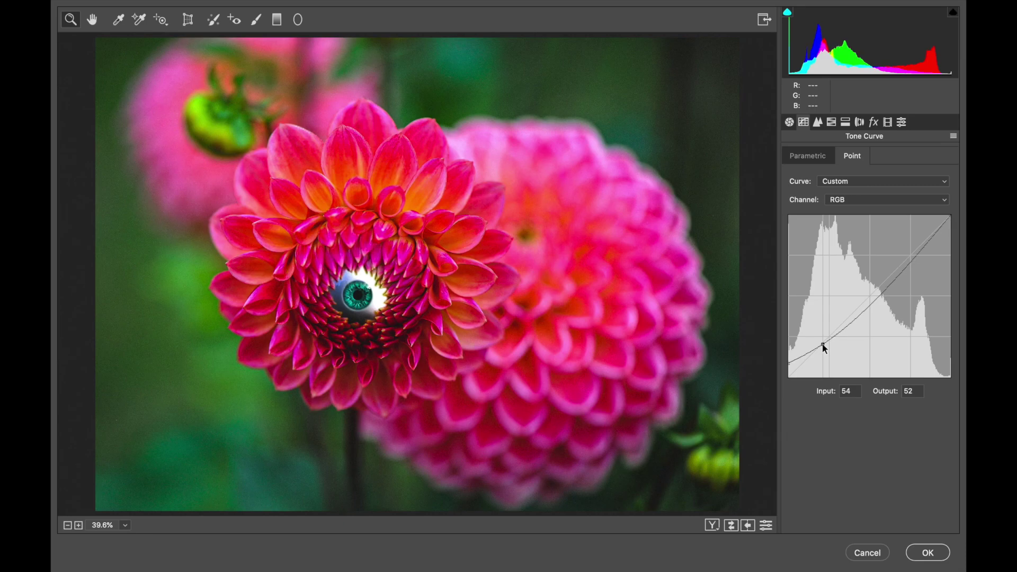
- Finish the faded tone curve with a lowered white point and midtone and shadow points, then apply the grade
left_click_drag(949, 217, 955, 228)
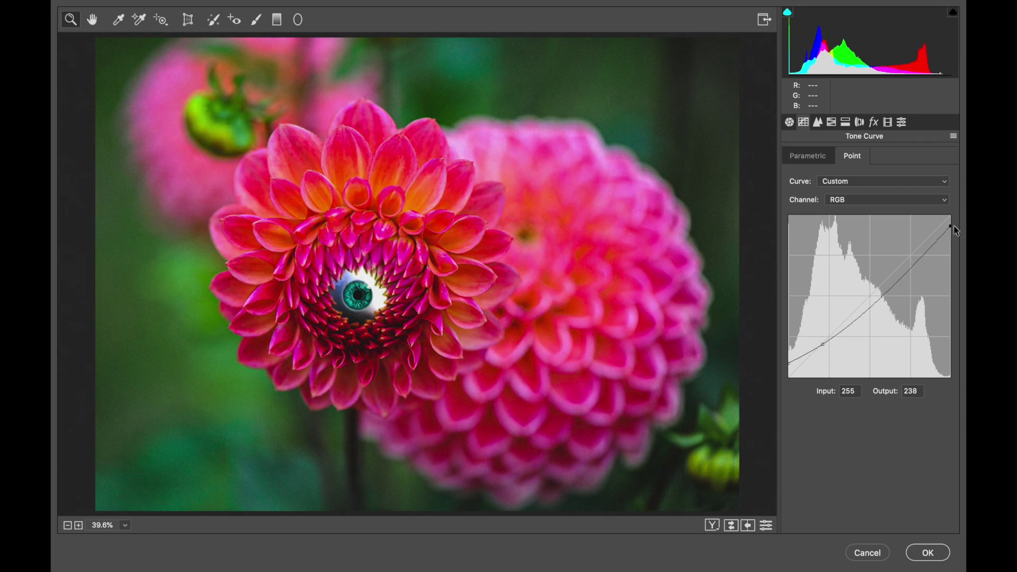
left_click_drag(909, 264, 910, 265)
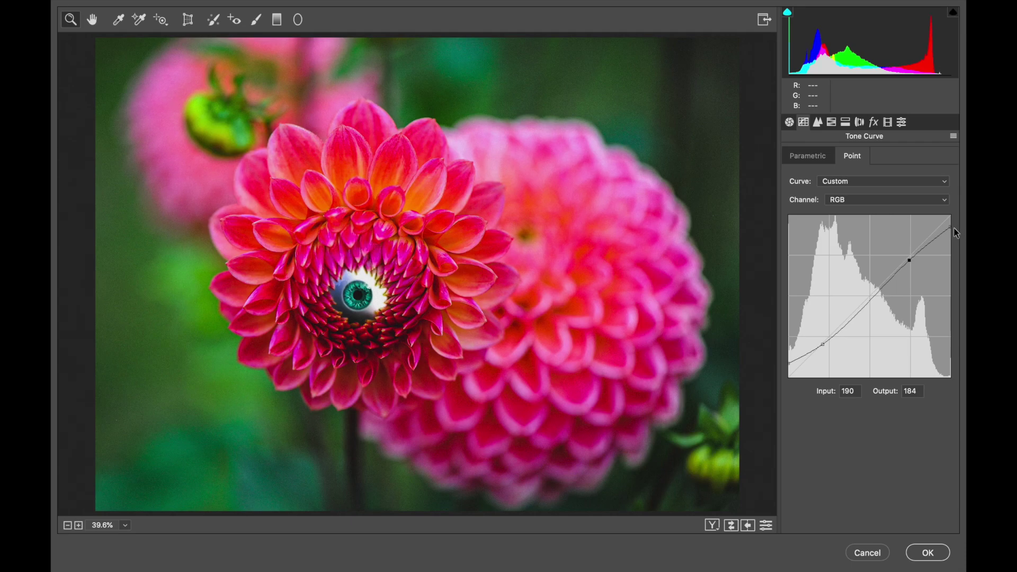
left_click_drag(951, 229, 965, 242)
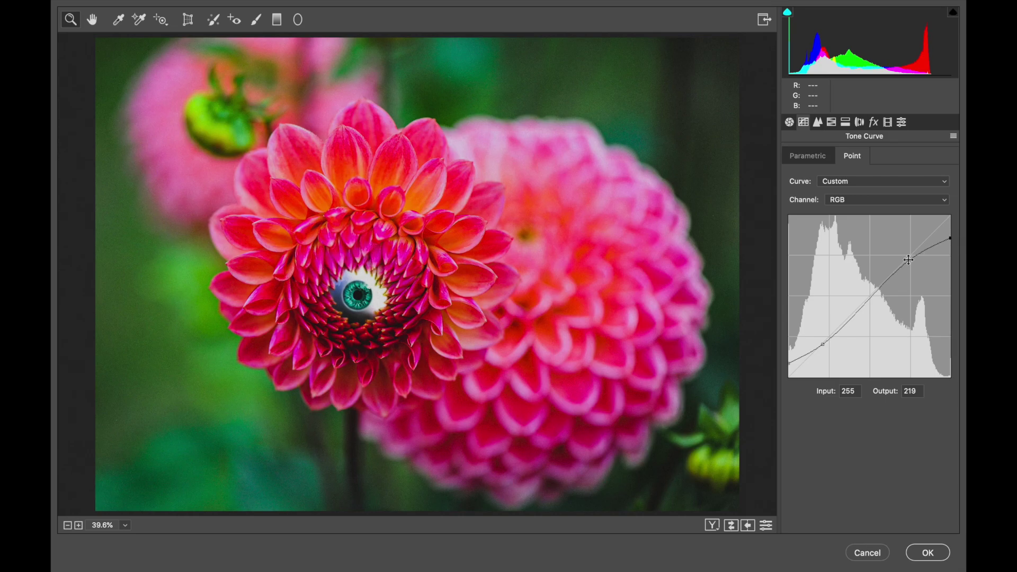
left_click_drag(824, 347, 789, 351)
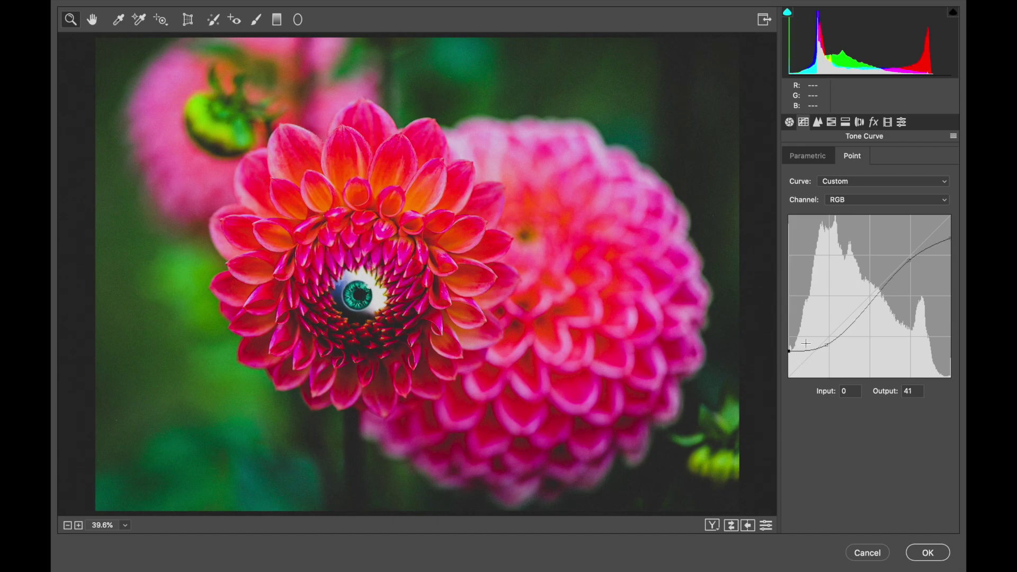
left_click(927, 552)
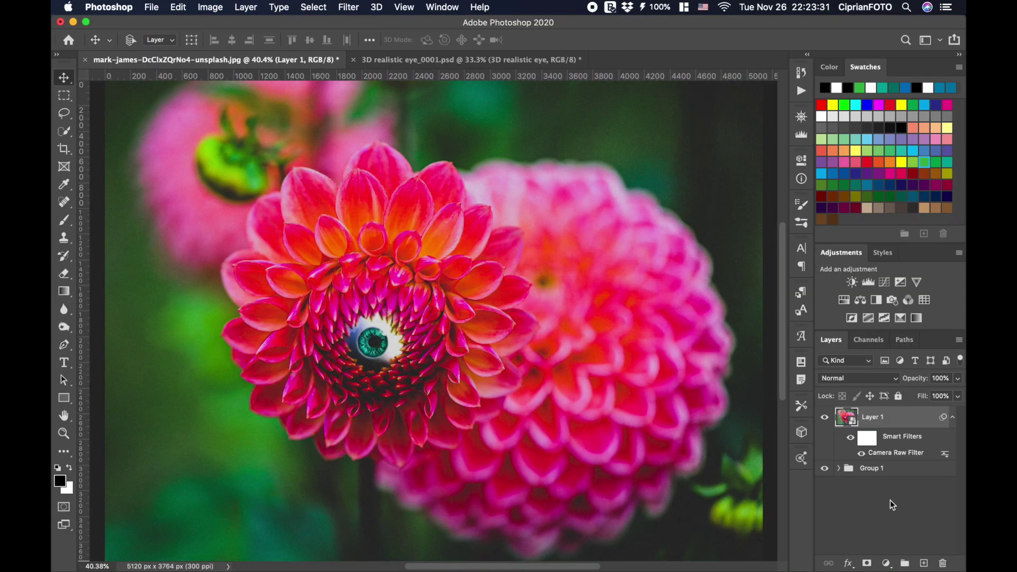